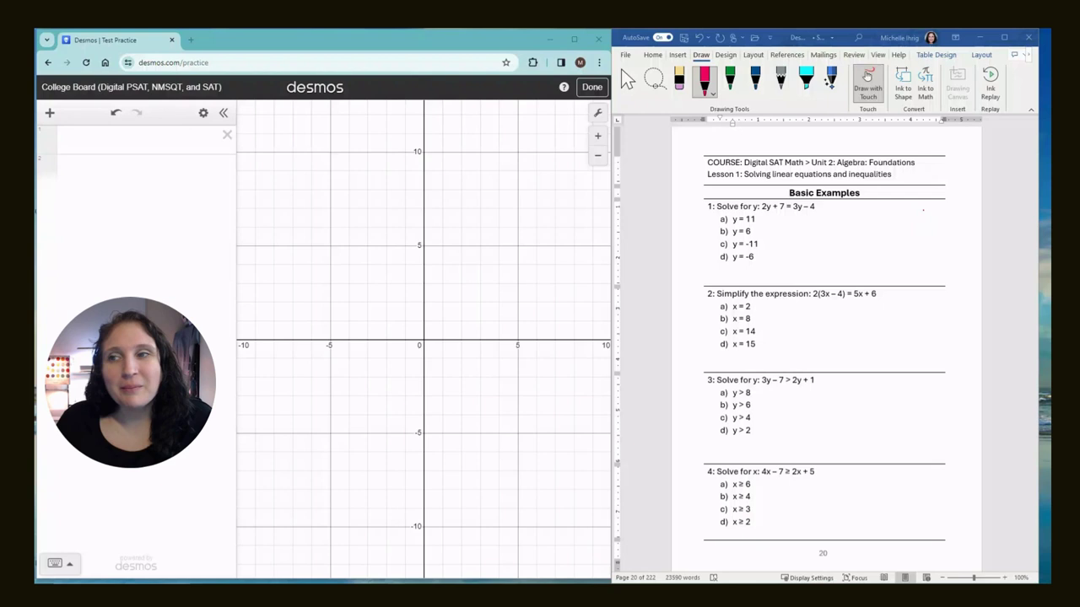
Reload the practice page and start a College Board graphing-calculator practice session
{"action": "left_click", "coordinate": [311, 64]}
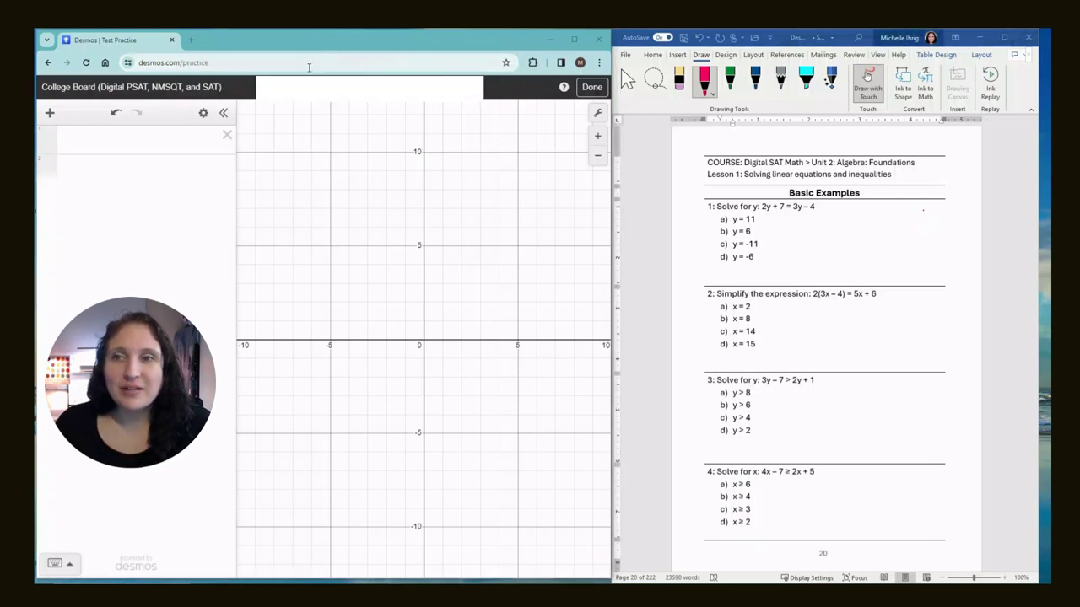
{"action": "key", "text": "Return"}
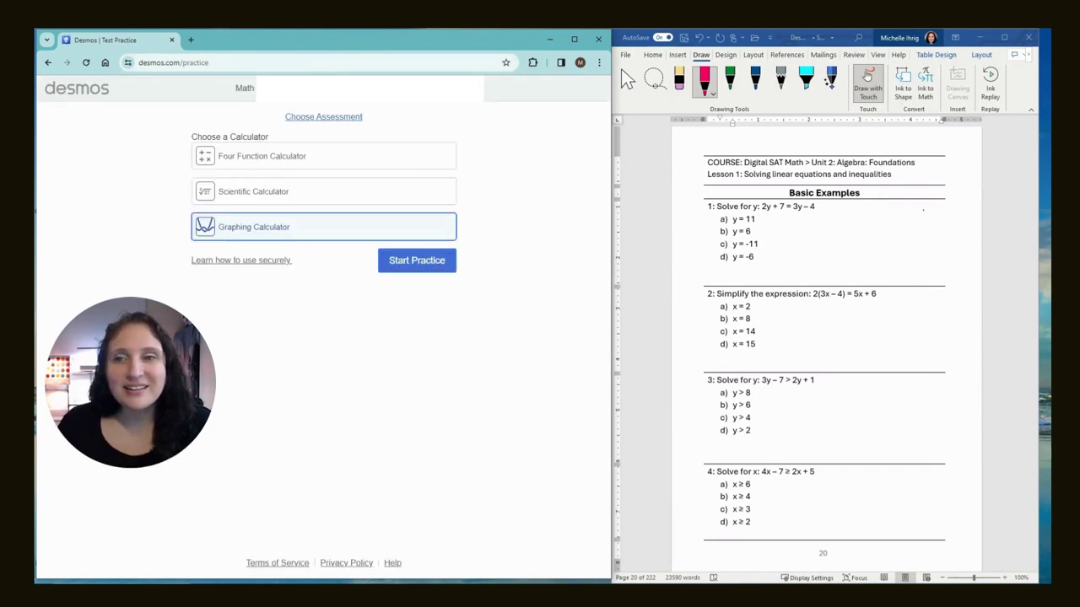
{"action": "left_click", "coordinate": [297, 117]}
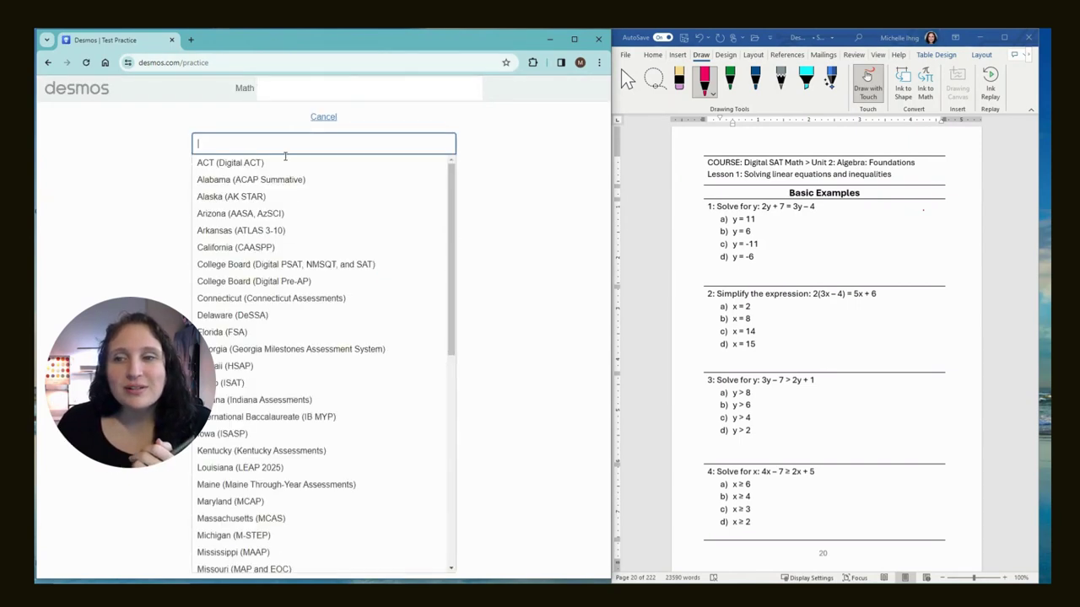
{"action": "left_click", "coordinate": [259, 265]}
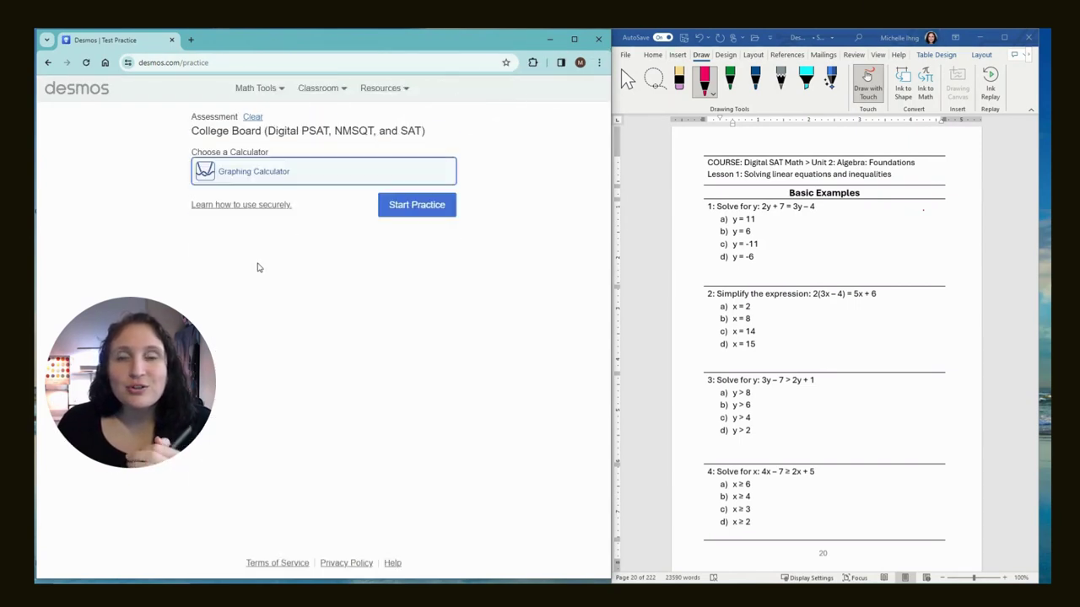
{"action": "left_click", "coordinate": [431, 210]}
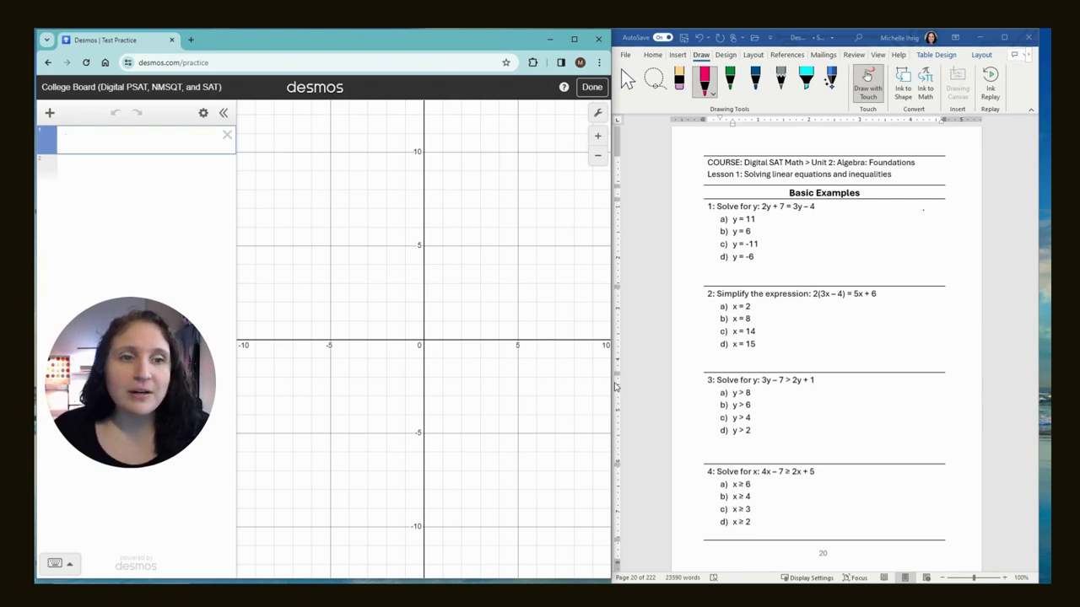
In red ink, work question 1 by subtracting 2y to get 7 = 3y − 4, then add 4
{"action": "left_click", "coordinate": [732, 120]}
{"action": "left_click_drag", "start_coordinate": [760, 214], "coordinate": [774, 222]}
{"action": "left_click_drag", "start_coordinate": [790, 216], "coordinate": [797, 216]}
{"action": "left_click_drag", "start_coordinate": [800, 212], "coordinate": [810, 219]}
{"action": "left_click_drag", "start_coordinate": [759, 223], "coordinate": [773, 224]}
{"action": "mouse_move", "coordinate": [776, 226]}
{"action": "left_mouse_down"}
{"action": "mouse_move", "coordinate": [803, 239]}
{"action": "mouse_move", "coordinate": [822, 232]}
{"action": "left_mouse_up"}
{"action": "mouse_move", "coordinate": [820, 226]}
{"action": "left_mouse_down"}
{"action": "mouse_move", "coordinate": [820, 245]}
{"action": "mouse_move", "coordinate": [776, 245]}
{"action": "mouse_move", "coordinate": [790, 245]}
{"action": "left_mouse_up"}
{"action": "mouse_move", "coordinate": [803, 243]}
{"action": "left_mouse_down"}
{"action": "mouse_move", "coordinate": [828, 245]}
{"action": "mouse_move", "coordinate": [782, 243]}
{"action": "mouse_move", "coordinate": [810, 247]}
{"action": "mouse_move", "coordinate": [781, 261]}
{"action": "left_mouse_up"}
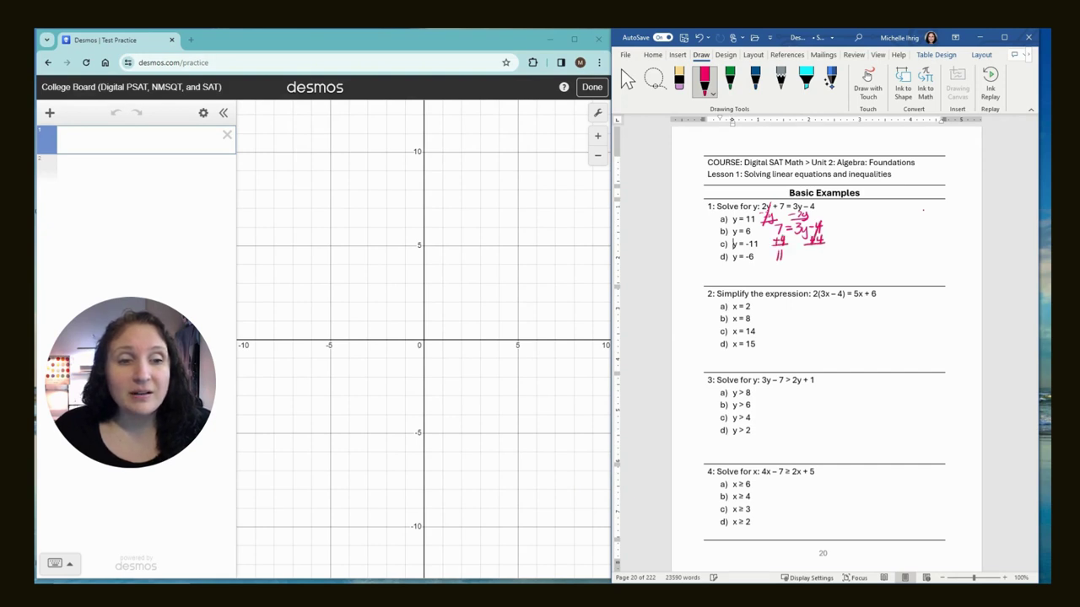
Erase the stray 3, finish with 11 = y, and arrow answer a) y = 11
{"action": "left_click", "coordinate": [679, 80]}
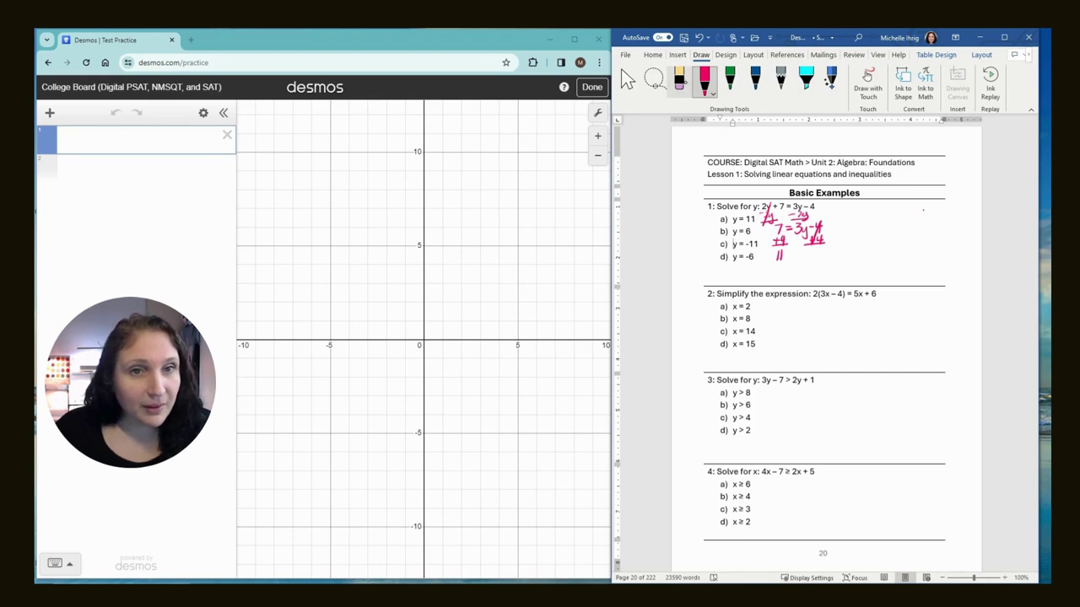
{"action": "left_click_drag", "start_coordinate": [796, 225], "coordinate": [802, 233]}
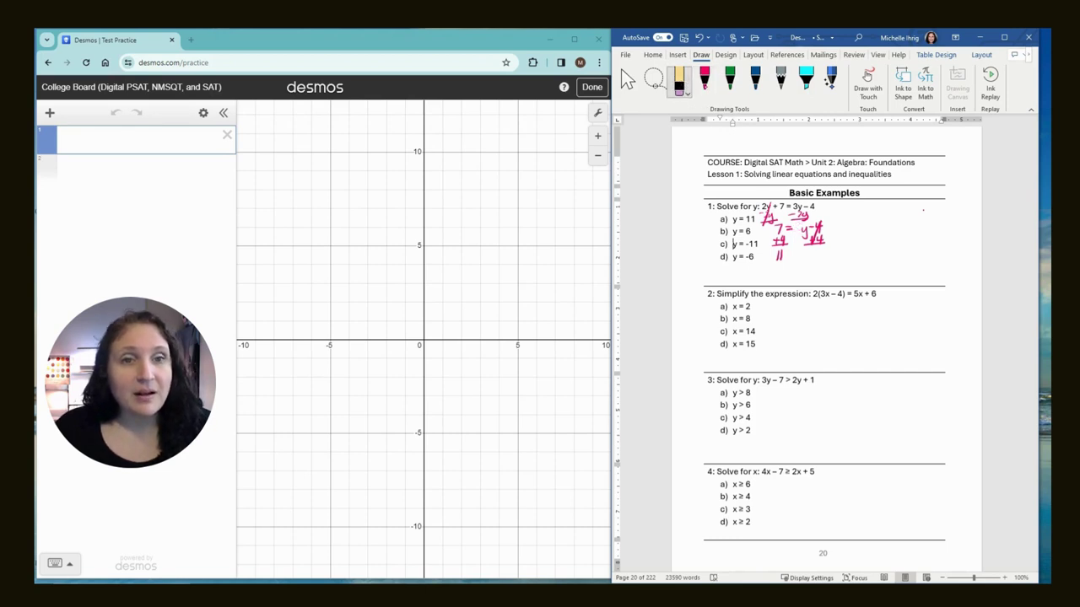
{"action": "left_click", "coordinate": [705, 81]}
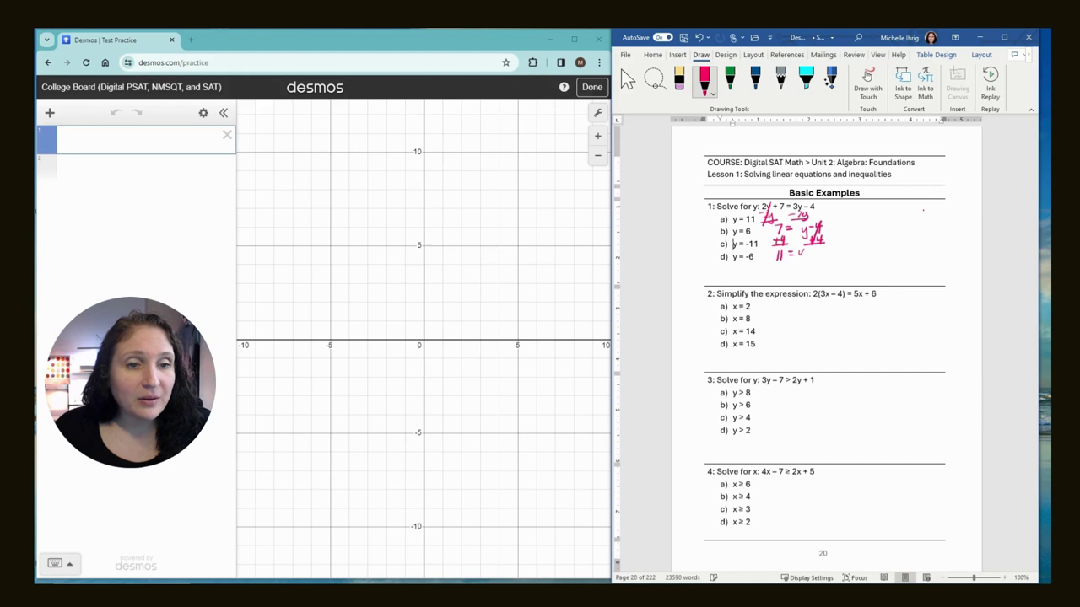
{"action": "left_click_drag", "start_coordinate": [804, 250], "coordinate": [798, 264]}
{"action": "left_click_drag", "start_coordinate": [705, 220], "coordinate": [714, 226]}
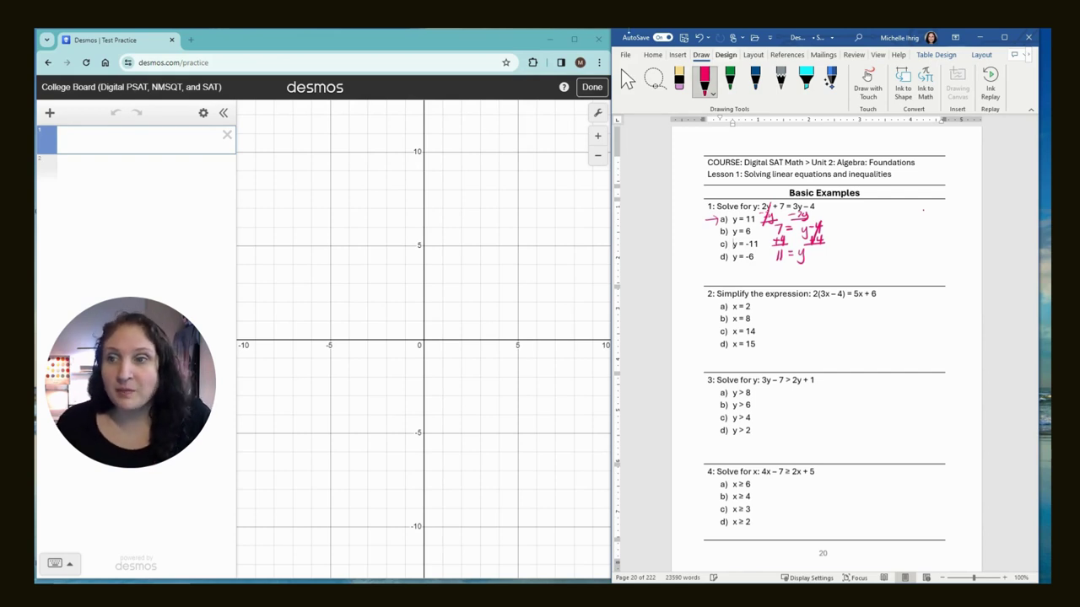
Graph 2y+7=3y-4 and label its y-axis crossing at (0, 11)
{"action": "left_click", "coordinate": [169, 140]}
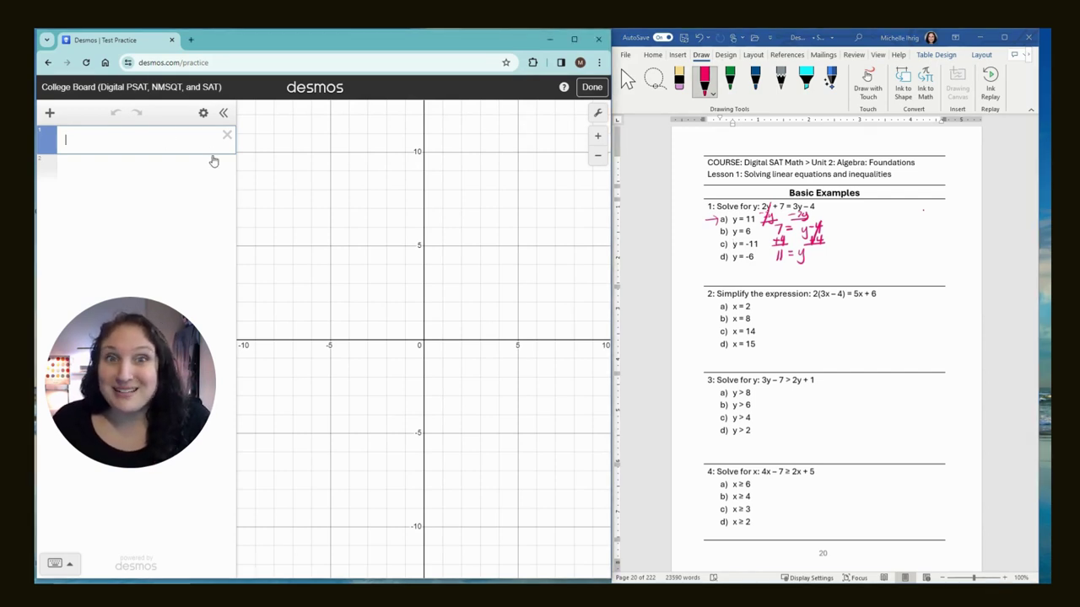
{"action": "type", "text": "2y"}
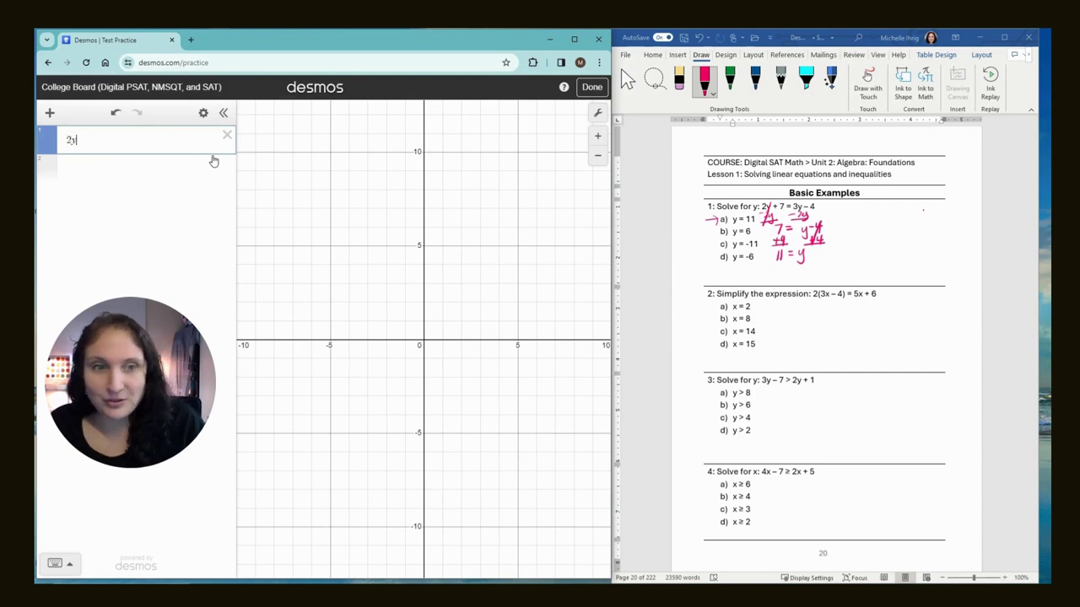
{"action": "type", "text": "+7="}
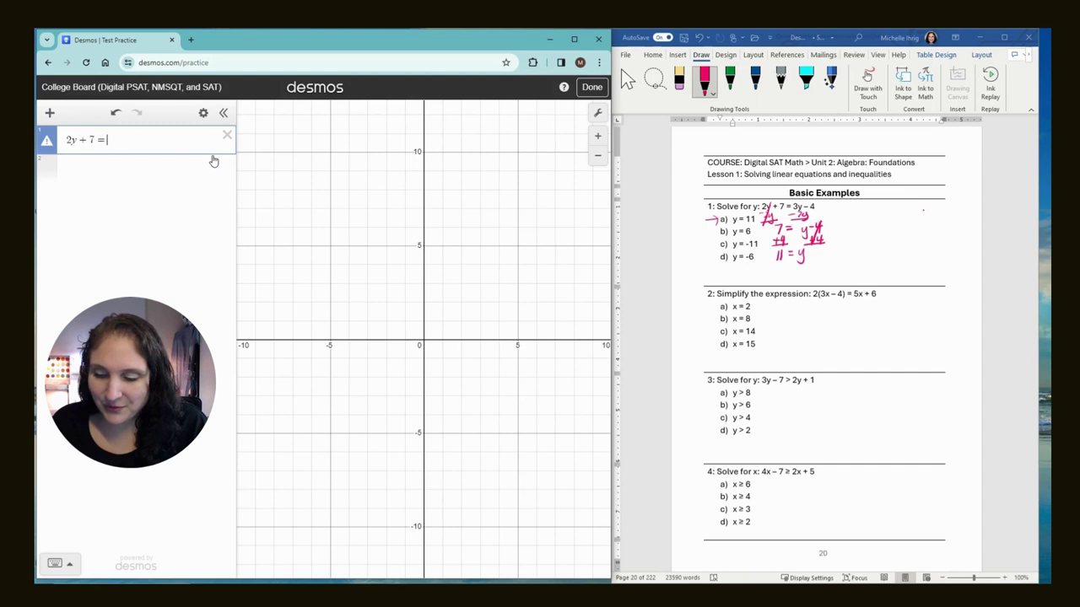
{"action": "type", "text": "3y-4"}
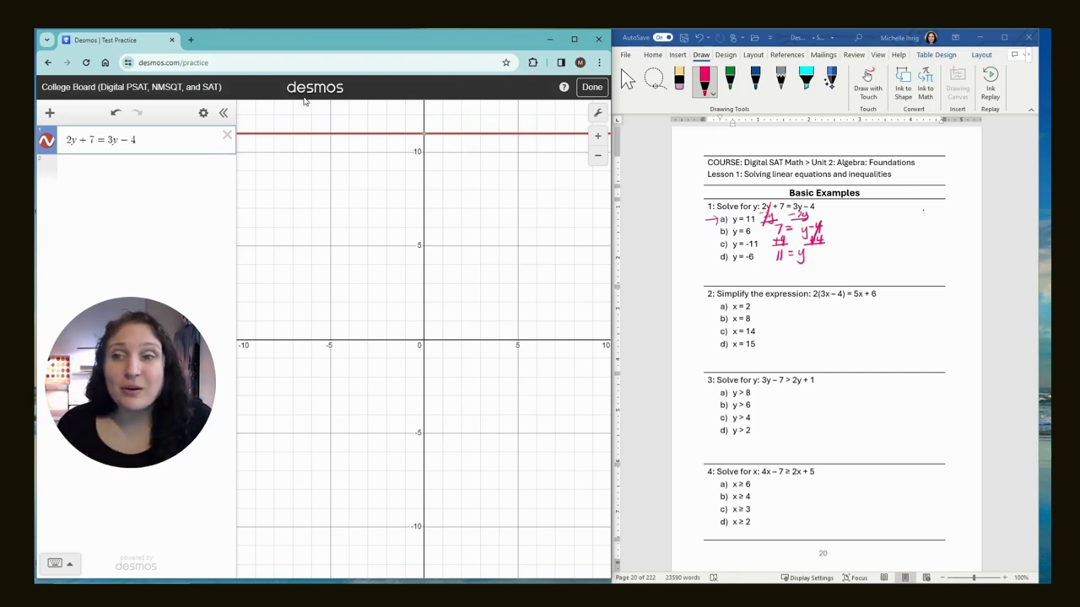
{"action": "left_click_drag", "start_coordinate": [319, 137], "coordinate": [535, 140]}
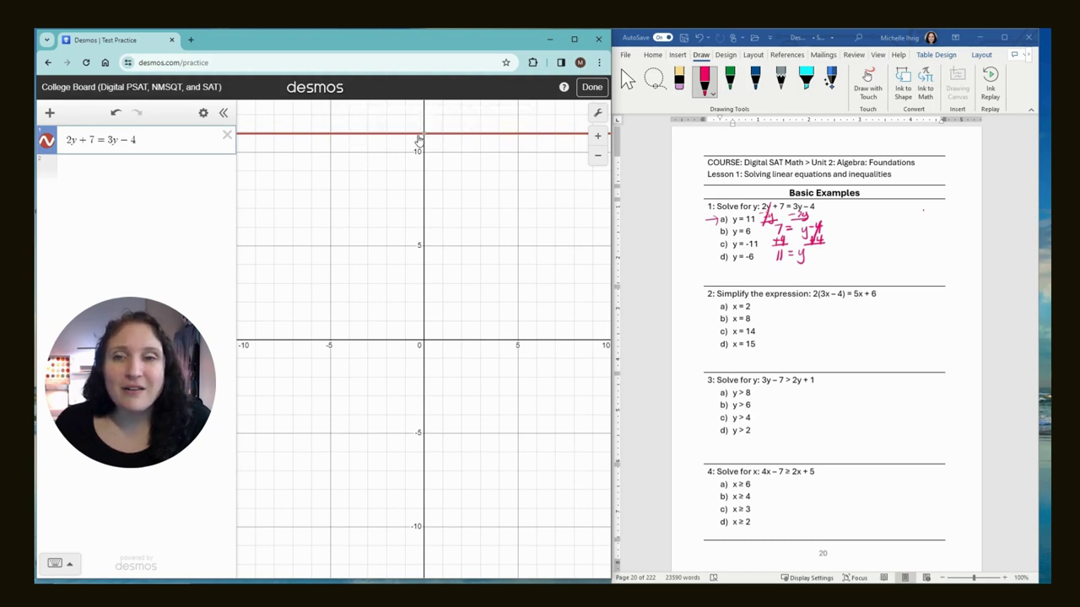
{"action": "left_click", "coordinate": [424, 137]}
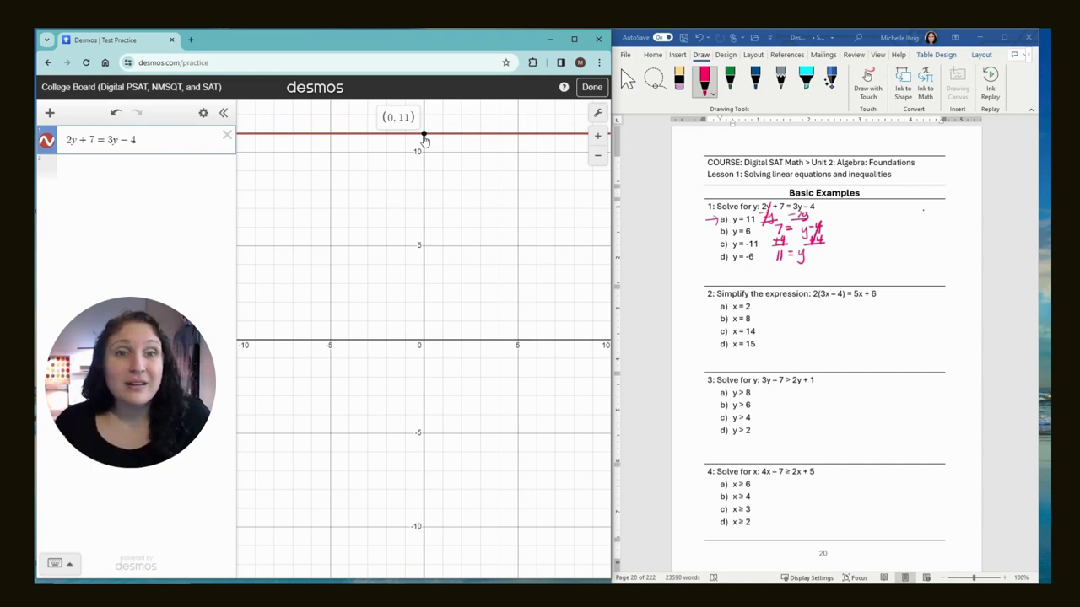
Ink (x,y) above (0, 11) beside question 1, circling the y and the 11
{"action": "mouse_move", "coordinate": [867, 210]}
{"action": "left_mouse_down"}
{"action": "mouse_move", "coordinate": [866, 221]}
{"action": "mouse_move", "coordinate": [878, 221]}
{"action": "left_mouse_up"}
{"action": "mouse_move", "coordinate": [878, 211]}
{"action": "left_mouse_down"}
{"action": "mouse_move", "coordinate": [873, 221]}
{"action": "mouse_move", "coordinate": [890, 217]}
{"action": "left_mouse_up"}
{"action": "mouse_move", "coordinate": [895, 211]}
{"action": "left_mouse_down"}
{"action": "mouse_move", "coordinate": [888, 225]}
{"action": "mouse_move", "coordinate": [897, 222]}
{"action": "left_mouse_up"}
{"action": "mouse_move", "coordinate": [868, 230]}
{"action": "left_mouse_down"}
{"action": "mouse_move", "coordinate": [867, 245]}
{"action": "mouse_move", "coordinate": [873, 234]}
{"action": "mouse_move", "coordinate": [876, 243]}
{"action": "left_mouse_up"}
{"action": "mouse_move", "coordinate": [886, 234]}
{"action": "left_mouse_down"}
{"action": "mouse_move", "coordinate": [888, 247]}
{"action": "mouse_move", "coordinate": [889, 237]}
{"action": "mouse_move", "coordinate": [867, 237]}
{"action": "mouse_move", "coordinate": [900, 243]}
{"action": "mouse_move", "coordinate": [865, 244]}
{"action": "left_mouse_up"}
{"action": "left_click_drag", "start_coordinate": [861, 231], "coordinate": [860, 250]}
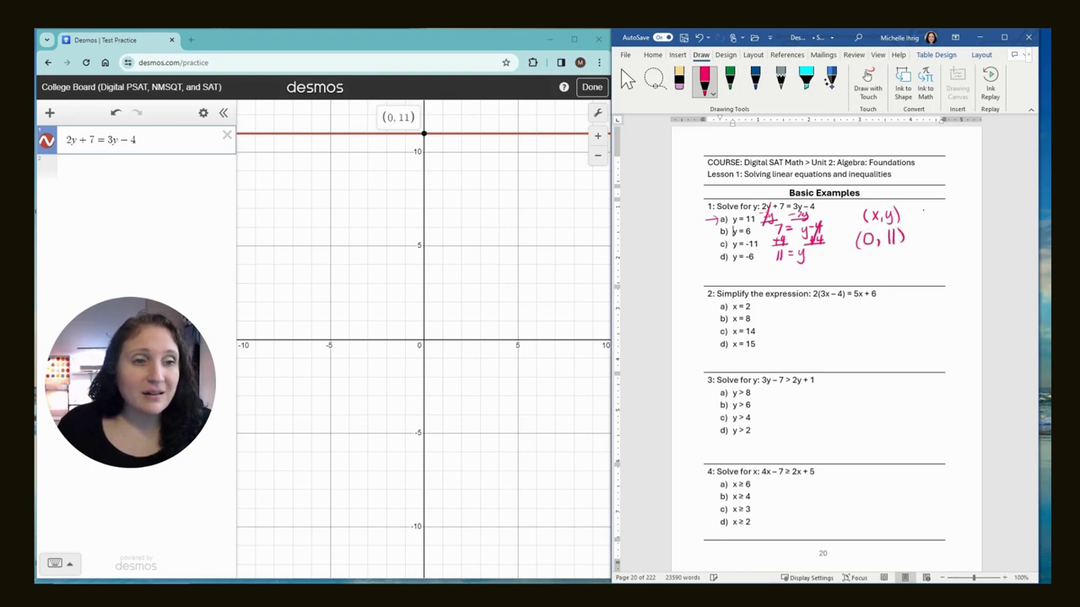
{"action": "left_click_drag", "start_coordinate": [891, 200], "coordinate": [906, 204]}
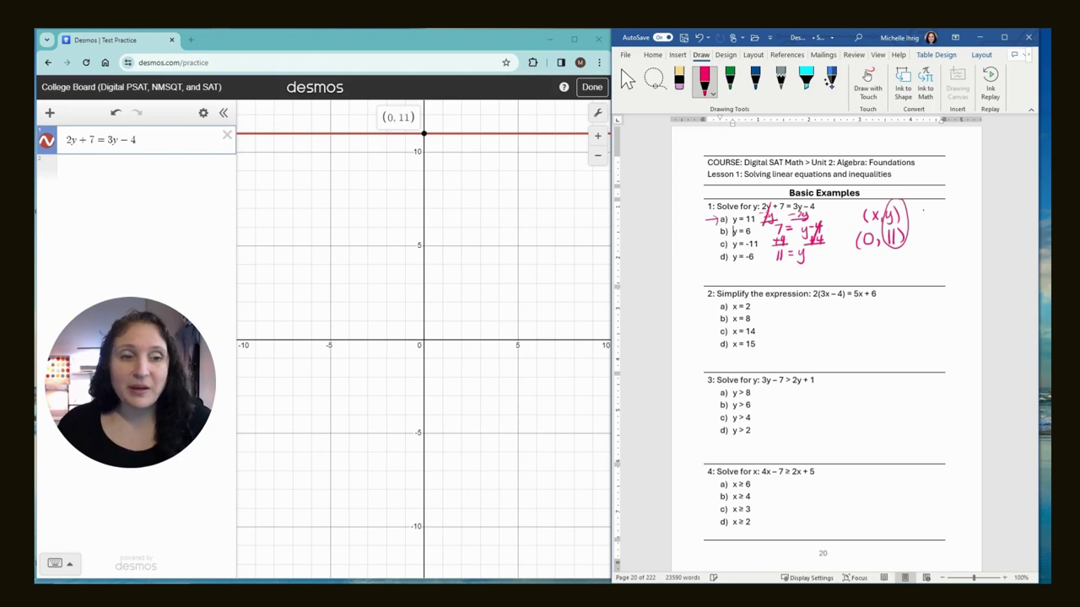
{"action": "left_click", "coordinate": [238, 135]}
Clear the Desmos expression, then in dark blue ink start question 2: 6x − 8 = 5x + 6, subtract 5x
{"action": "left_click", "coordinate": [228, 135]}
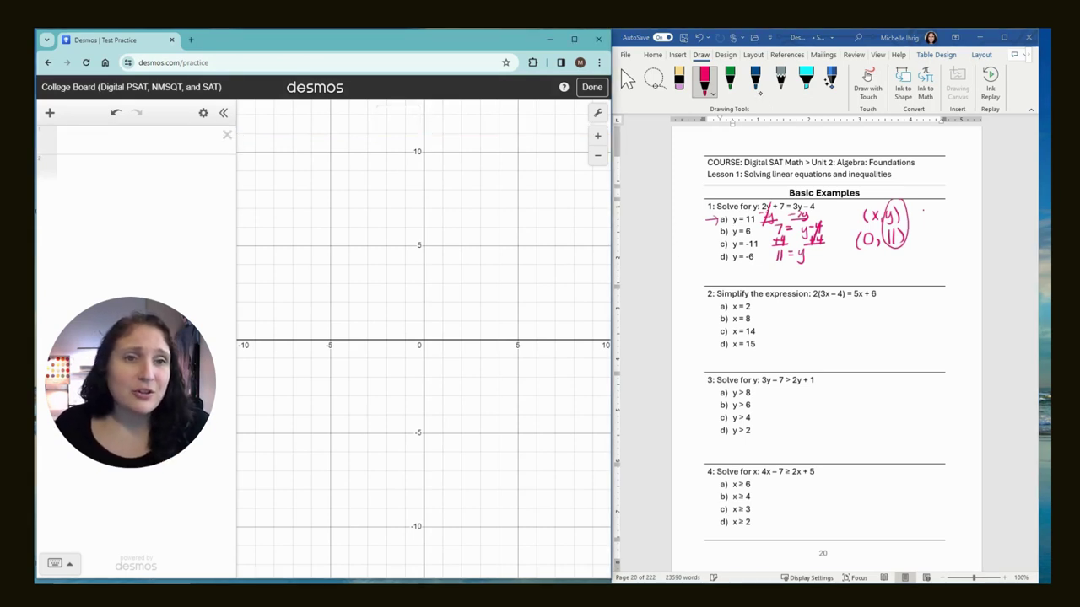
{"action": "left_click", "coordinate": [755, 84]}
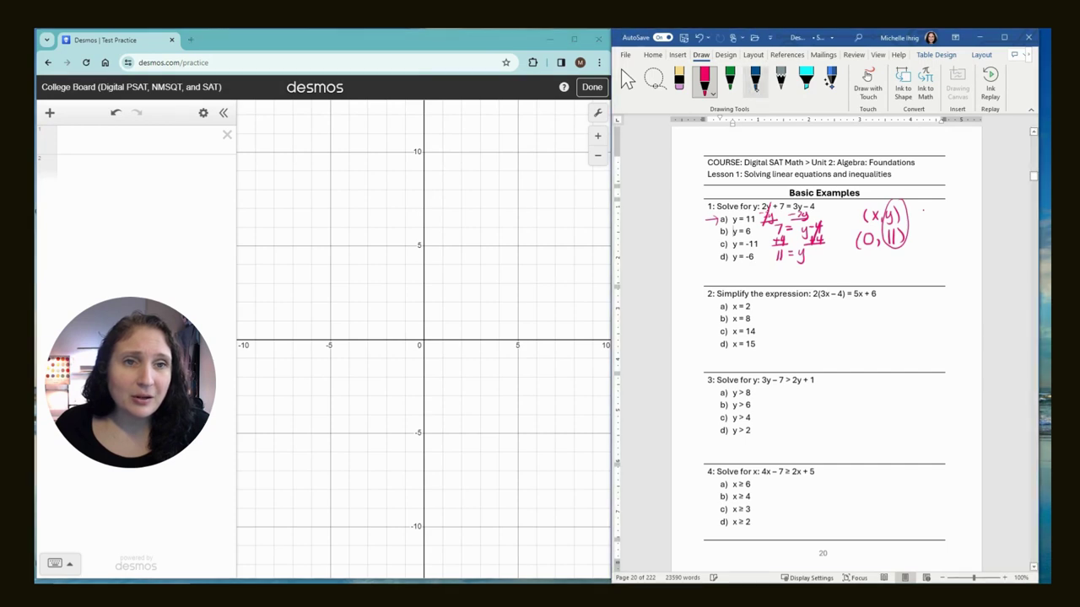
{"action": "left_click", "coordinate": [755, 82]}
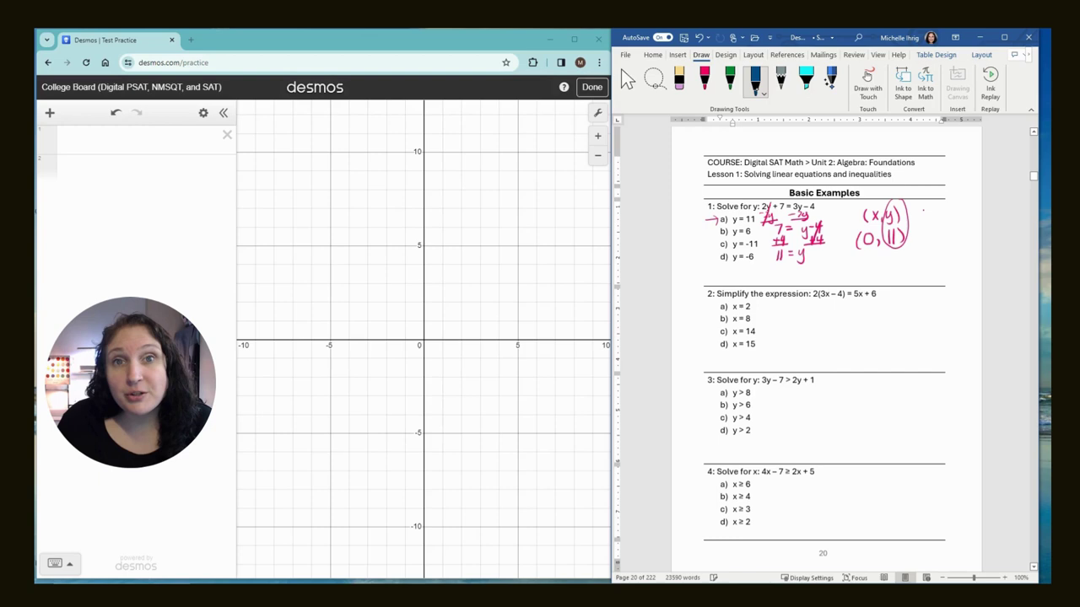
{"action": "left_click_drag", "start_coordinate": [809, 301], "coordinate": [817, 314]}
{"action": "mouse_move", "coordinate": [818, 304]}
{"action": "left_mouse_down"}
{"action": "mouse_move", "coordinate": [810, 314]}
{"action": "mouse_move", "coordinate": [830, 283]}
{"action": "mouse_move", "coordinate": [833, 312]}
{"action": "mouse_move", "coordinate": [862, 310]}
{"action": "left_mouse_up"}
{"action": "mouse_move", "coordinate": [862, 303]}
{"action": "left_mouse_down"}
{"action": "mouse_move", "coordinate": [857, 311]}
{"action": "mouse_move", "coordinate": [878, 307]}
{"action": "mouse_move", "coordinate": [866, 324]}
{"action": "left_mouse_up"}
{"action": "mouse_move", "coordinate": [865, 313]}
{"action": "left_mouse_down"}
{"action": "mouse_move", "coordinate": [858, 323]}
{"action": "mouse_move", "coordinate": [809, 326]}
{"action": "mouse_move", "coordinate": [863, 321]}
{"action": "mouse_move", "coordinate": [823, 338]}
{"action": "left_mouse_up"}
Reduce to x − 8 = 6, add 8 to reach x = 14, and arrow answer c)
{"action": "mouse_move", "coordinate": [823, 327]}
{"action": "left_mouse_down"}
{"action": "mouse_move", "coordinate": [814, 338]}
{"action": "mouse_move", "coordinate": [854, 336]}
{"action": "mouse_move", "coordinate": [848, 329]}
{"action": "left_mouse_up"}
{"action": "left_click_drag", "start_coordinate": [839, 334], "coordinate": [835, 342]}
{"action": "left_click_drag", "start_coordinate": [832, 340], "coordinate": [835, 347]}
{"action": "left_click_drag", "start_coordinate": [850, 339], "coordinate": [861, 346]}
{"action": "mouse_move", "coordinate": [832, 339]}
{"action": "left_mouse_down"}
{"action": "mouse_move", "coordinate": [846, 347]}
{"action": "mouse_move", "coordinate": [831, 353]}
{"action": "left_mouse_up"}
{"action": "left_click_drag", "start_coordinate": [862, 334], "coordinate": [850, 348]}
{"action": "mouse_move", "coordinate": [834, 355]}
{"action": "left_mouse_down"}
{"action": "mouse_move", "coordinate": [830, 365]}
{"action": "mouse_move", "coordinate": [845, 353]}
{"action": "left_mouse_up"}
{"action": "left_click_drag", "start_coordinate": [839, 358], "coordinate": [846, 358]}
{"action": "left_click_drag", "start_coordinate": [850, 350], "coordinate": [859, 361]}
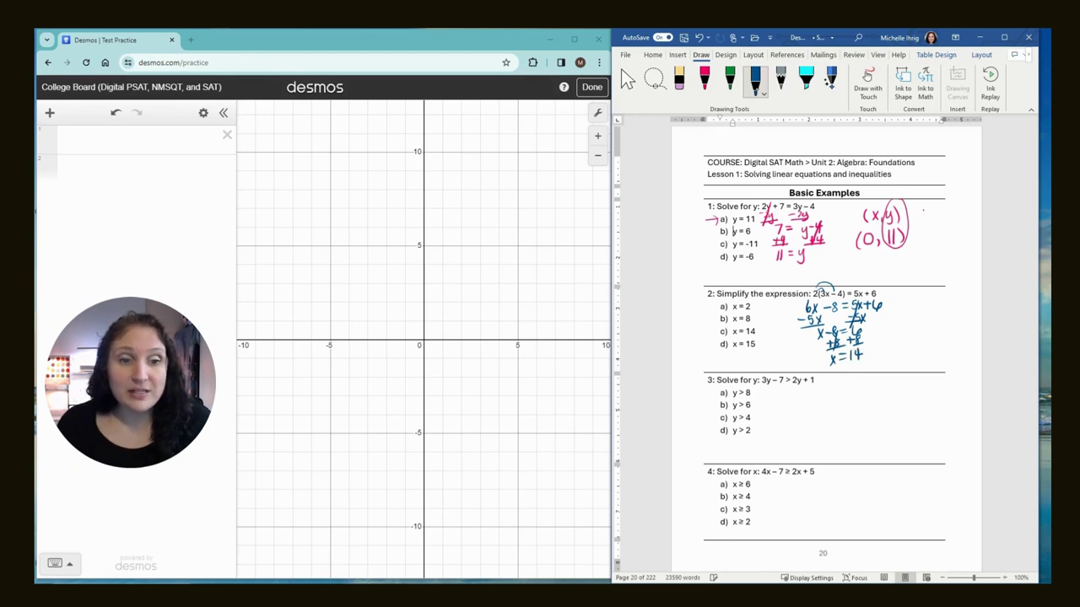
{"action": "left_click_drag", "start_coordinate": [715, 328], "coordinate": [714, 338]}
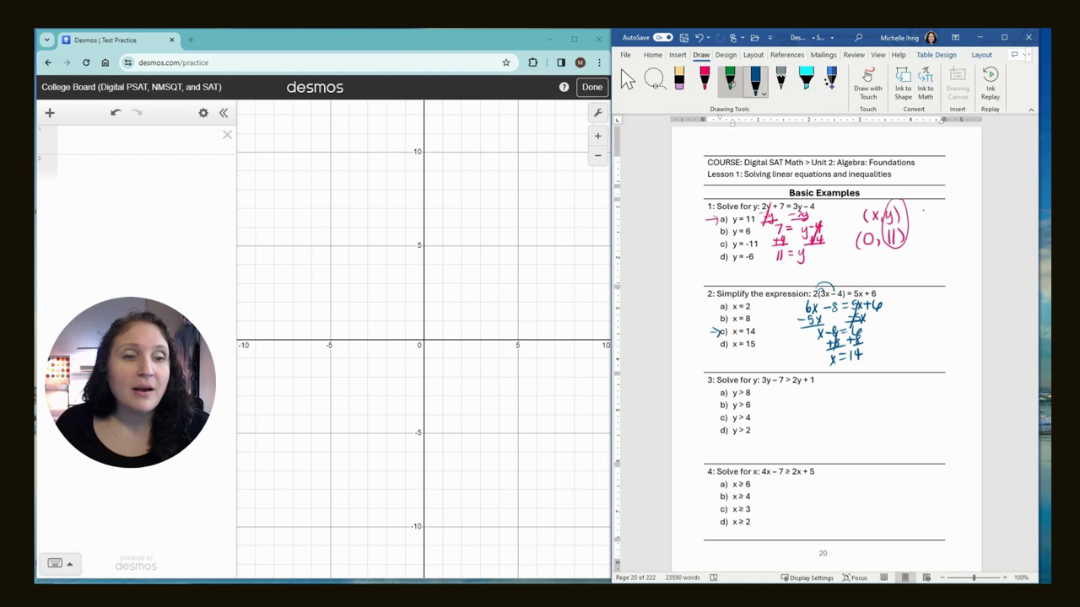
In green ink, write 'what', '5x' and '5(14)=' beside problem 2
{"action": "left_click", "coordinate": [729, 80]}
{"action": "mouse_move", "coordinate": [906, 309]}
{"action": "left_mouse_down"}
{"action": "mouse_move", "coordinate": [927, 318]}
{"action": "mouse_move", "coordinate": [941, 302]}
{"action": "mouse_move", "coordinate": [919, 334]}
{"action": "left_mouse_up"}
{"action": "mouse_move", "coordinate": [931, 322]}
{"action": "left_mouse_down"}
{"action": "mouse_move", "coordinate": [937, 331]}
{"action": "mouse_move", "coordinate": [919, 353]}
{"action": "left_mouse_up"}
{"action": "mouse_move", "coordinate": [938, 336]}
{"action": "left_mouse_down"}
{"action": "mouse_move", "coordinate": [936, 354]}
{"action": "mouse_move", "coordinate": [952, 342]}
{"action": "left_mouse_up"}
{"action": "mouse_move", "coordinate": [950, 336]}
{"action": "left_mouse_down"}
{"action": "mouse_move", "coordinate": [949, 347]}
{"action": "mouse_move", "coordinate": [966, 333]}
{"action": "left_mouse_up"}
{"action": "left_click_drag", "start_coordinate": [956, 339], "coordinate": [967, 338]}
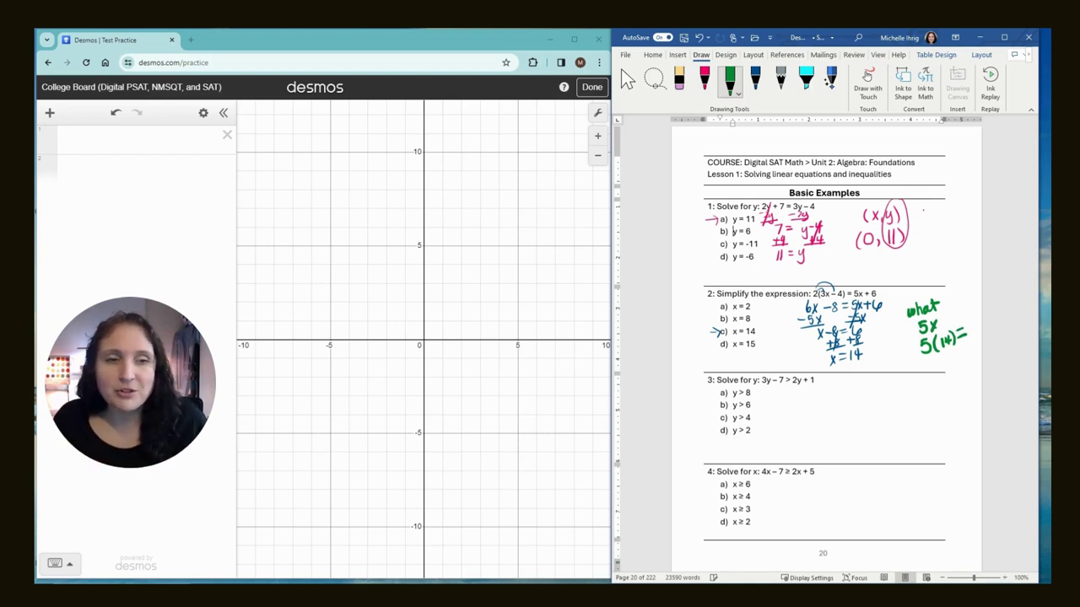
Enter the equation 2(3x − 4) = 5x + 6 in the first expression row
{"action": "left_click", "coordinate": [99, 138]}
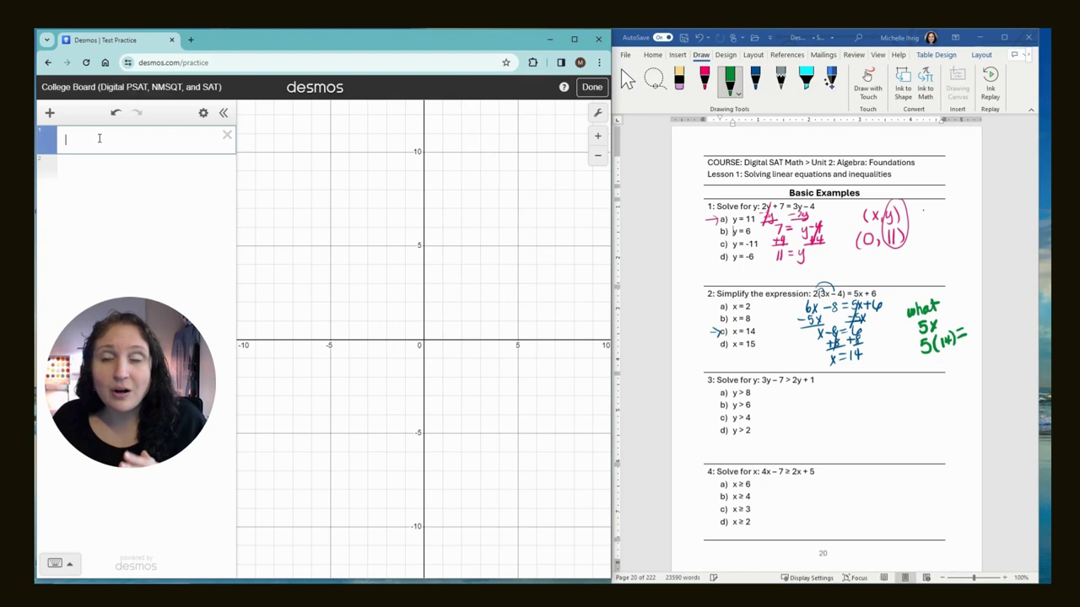
{"action": "type", "text": "2(2"}
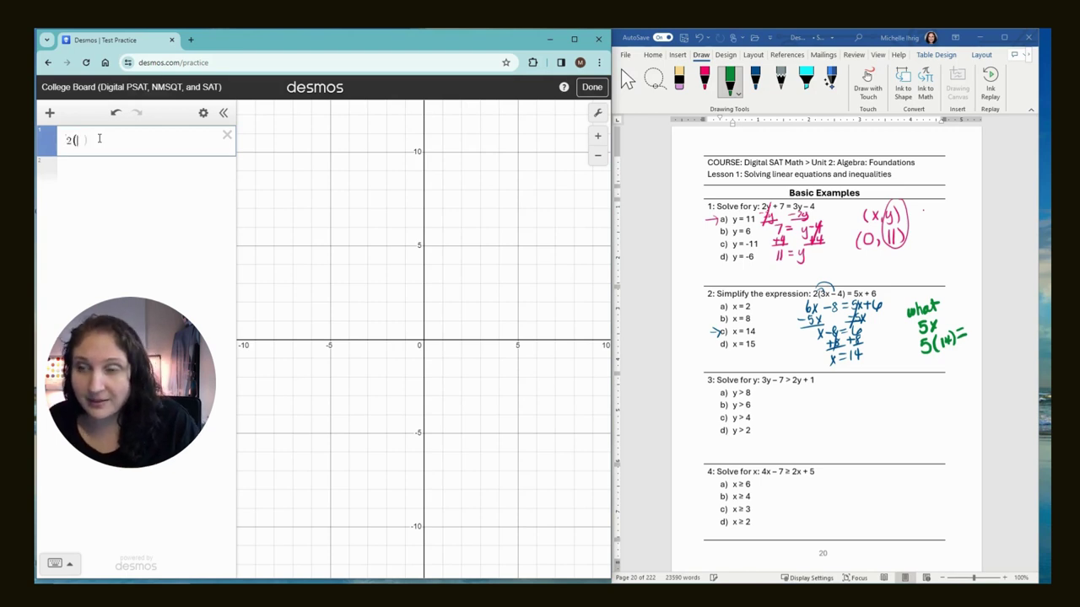
{"action": "key", "text": "BackSpace"}
{"action": "type", "text": "x"}
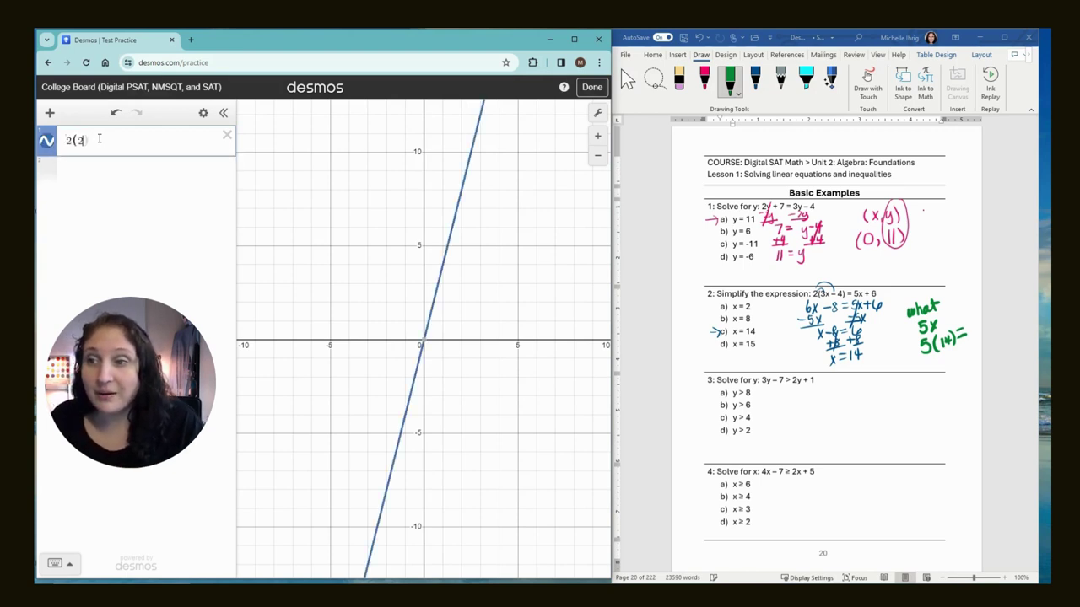
{"action": "key", "text": "BackSpace"}
{"action": "type", "text": "3x"}
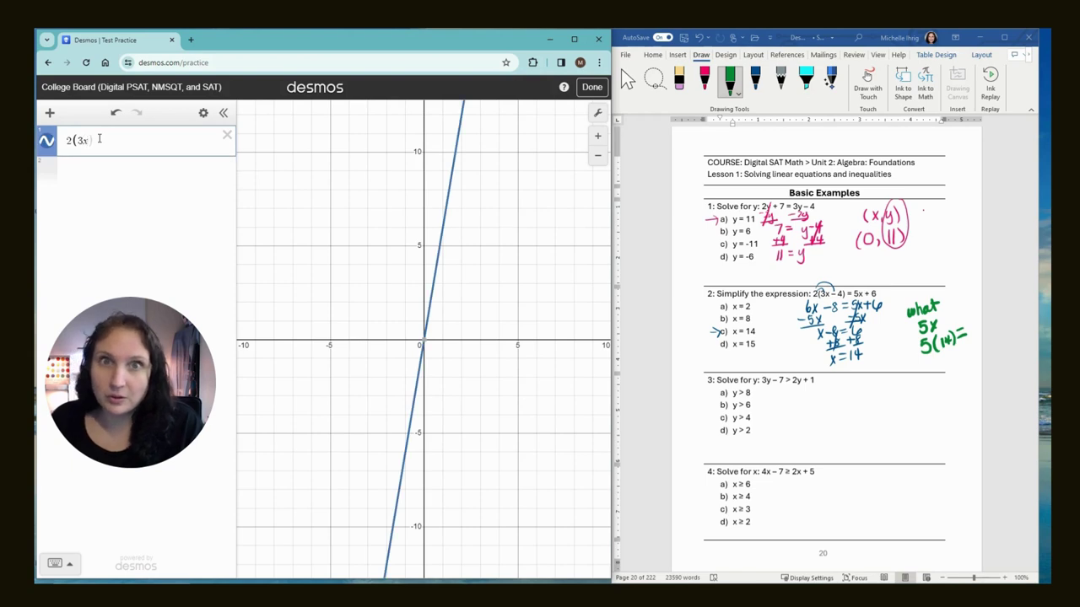
{"action": "type", "text": "- 4"}
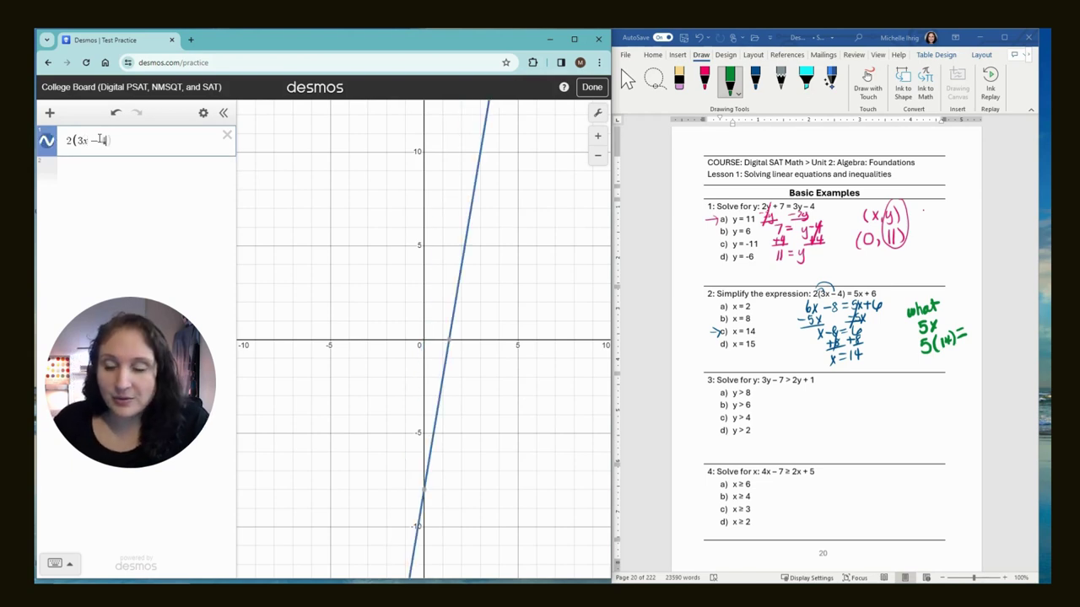
{"action": "type", "text": ") = "}
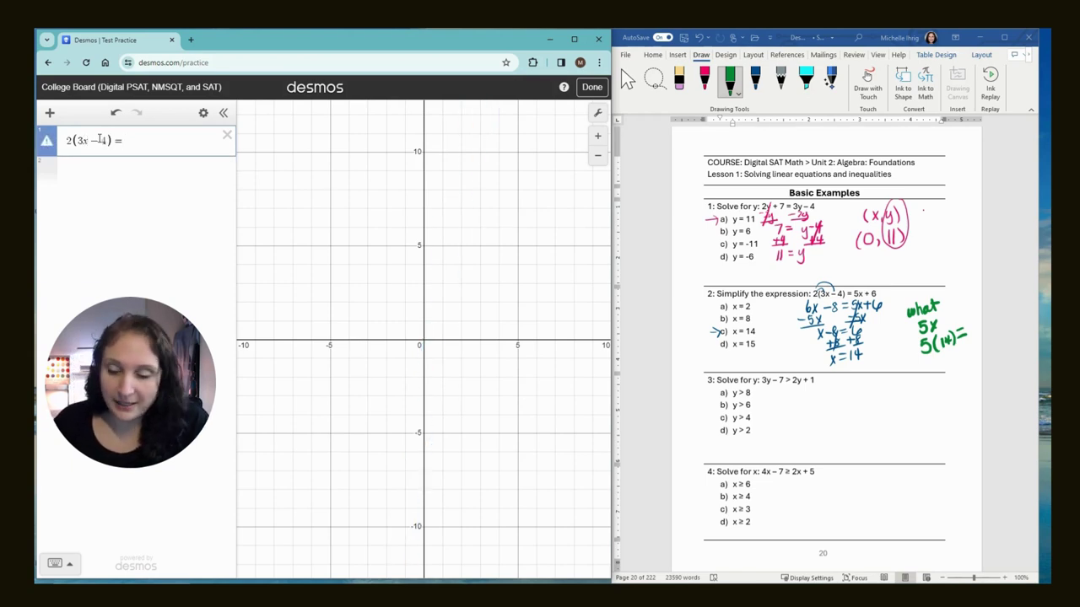
{"action": "type", "text": "5x + 6"}
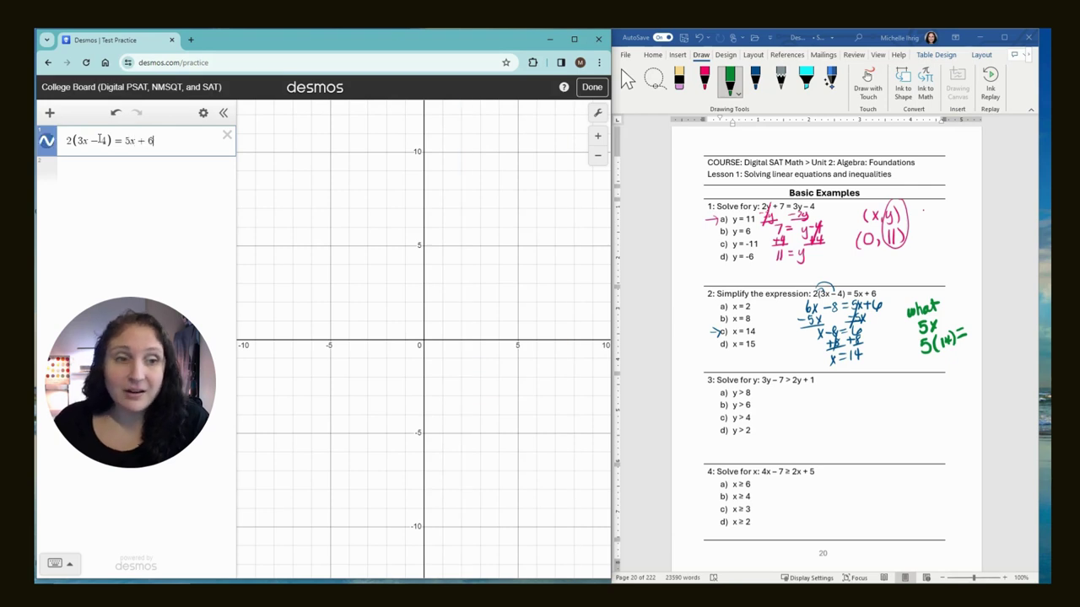
Hide the keypad, zoom out, and trace up and down the vertical line x = 14
{"action": "left_click", "coordinate": [68, 564]}
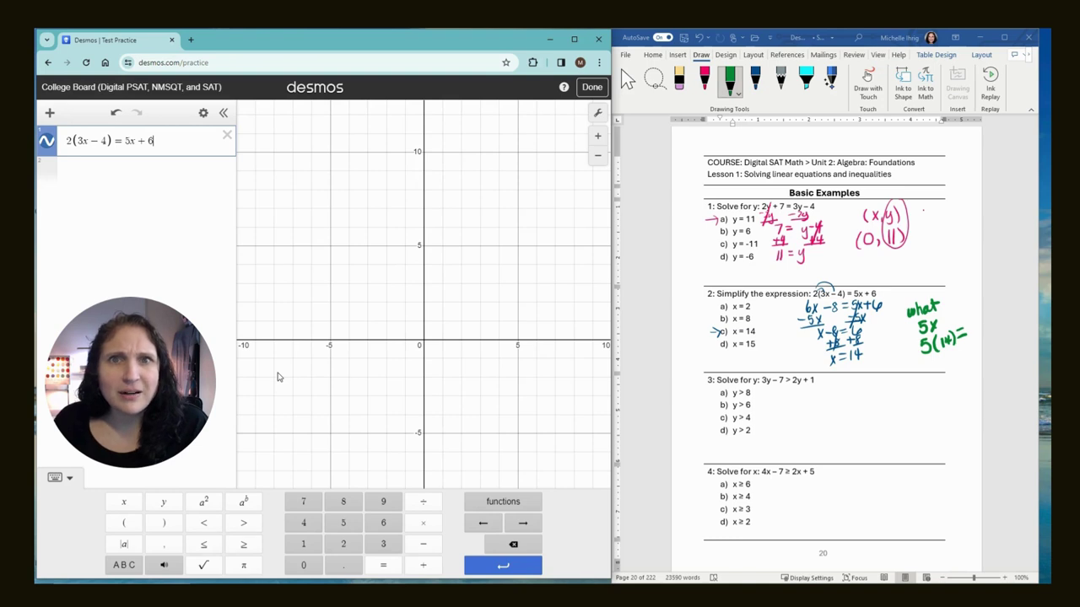
{"action": "left_click", "coordinate": [372, 322]}
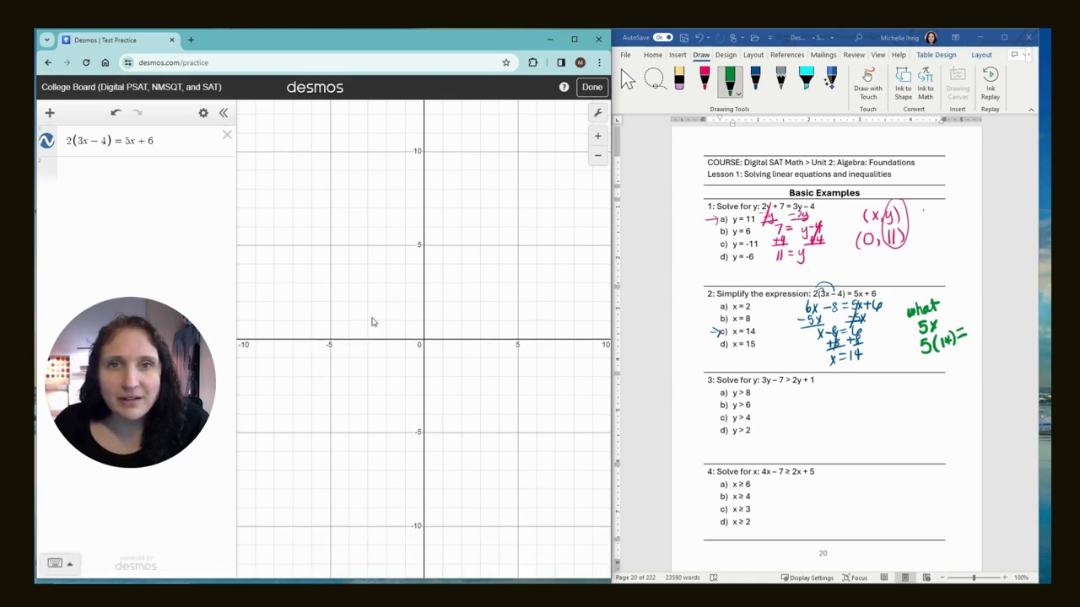
{"action": "scroll", "coordinate": [372, 323], "scroll_direction": "down", "scroll_amount": 4}
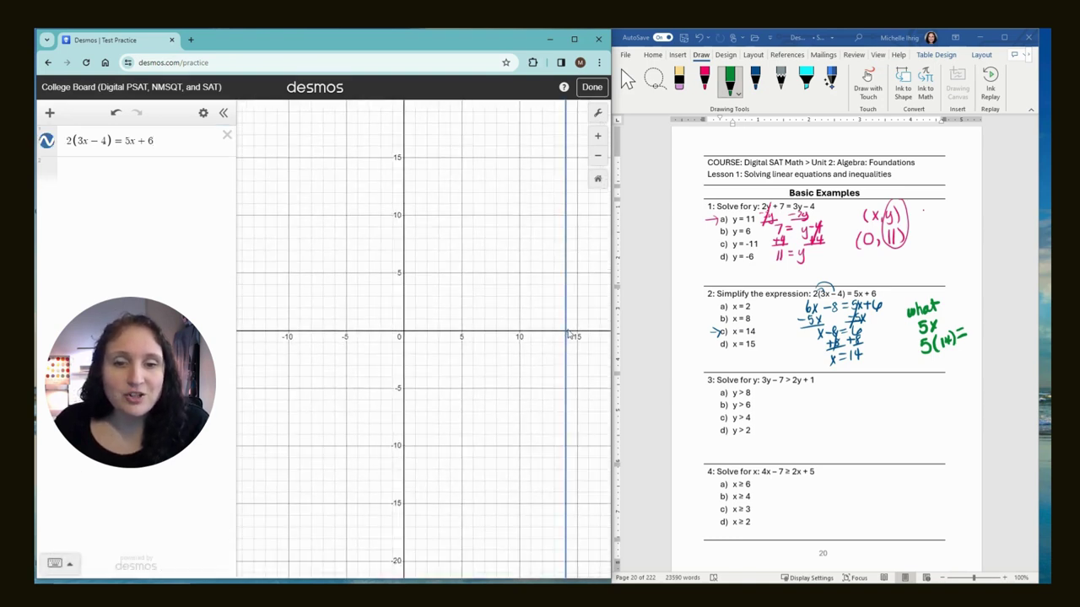
{"action": "left_click", "coordinate": [568, 333]}
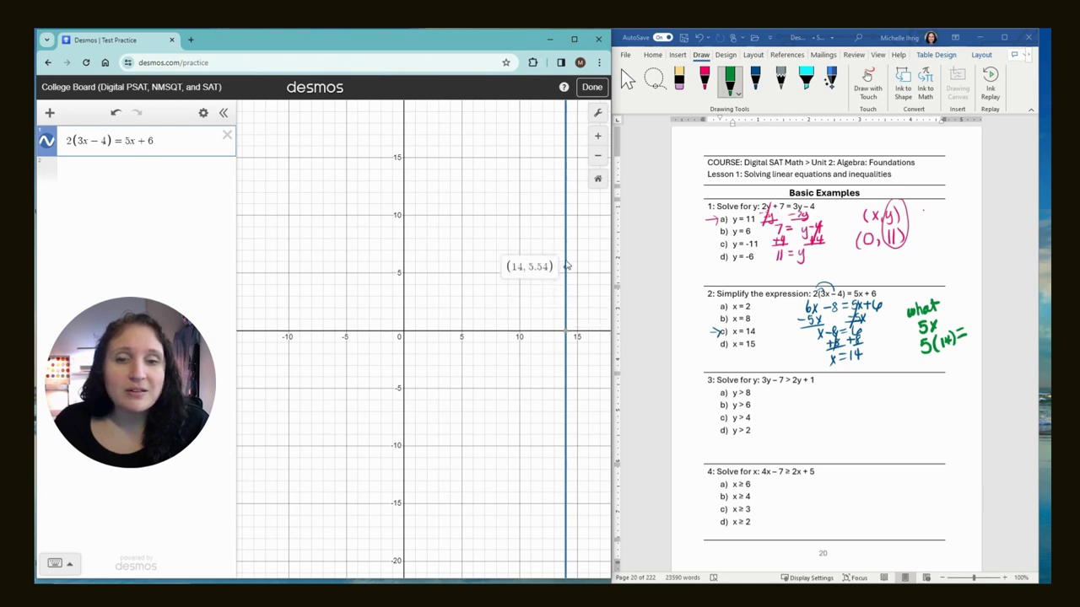
{"action": "left_click_drag", "start_coordinate": [568, 266], "coordinate": [566, 170]}
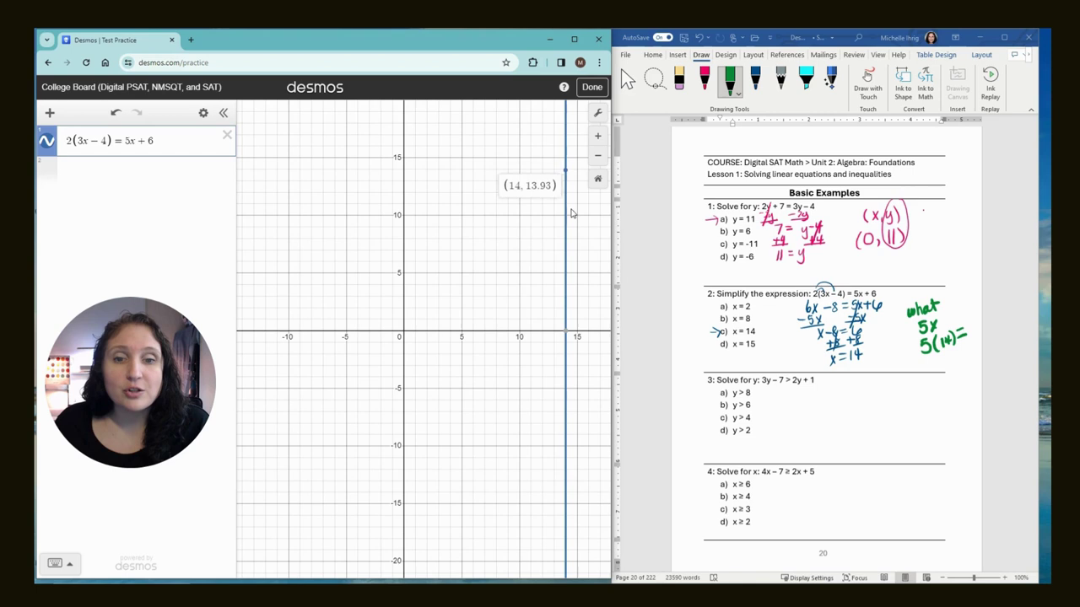
{"action": "left_click_drag", "start_coordinate": [571, 213], "coordinate": [568, 446]}
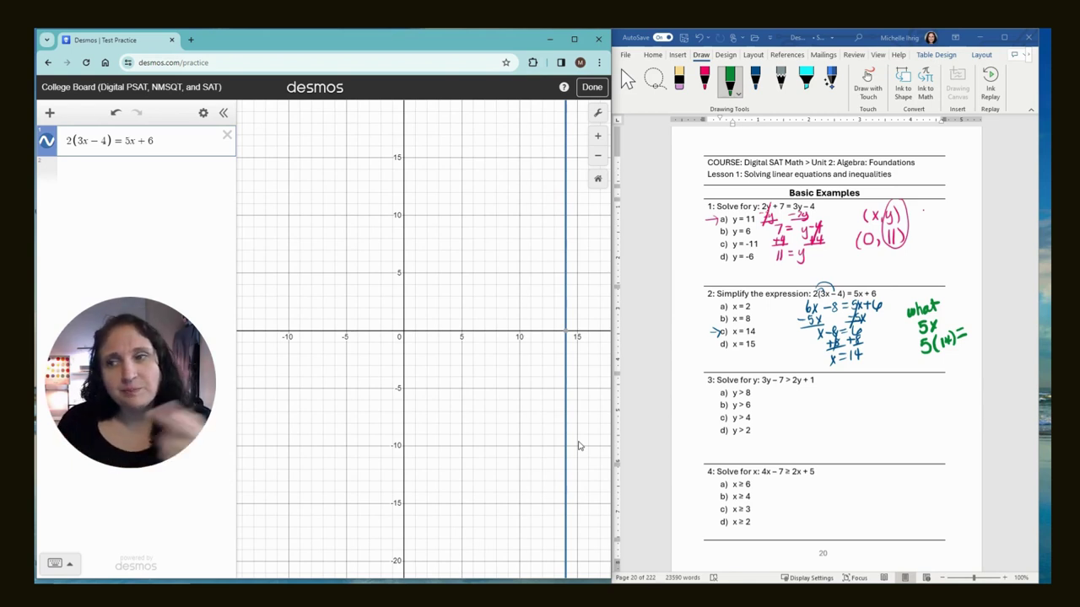
Evaluate 5(14) in the second expression row to get 70
{"action": "left_click", "coordinate": [97, 175]}
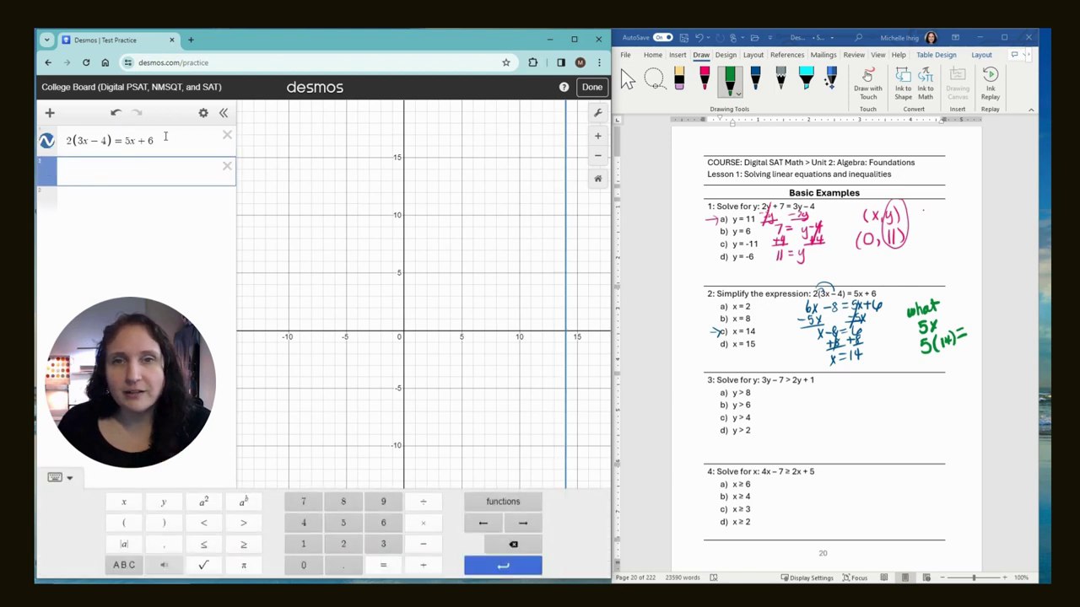
{"action": "type", "text": "5(1"}
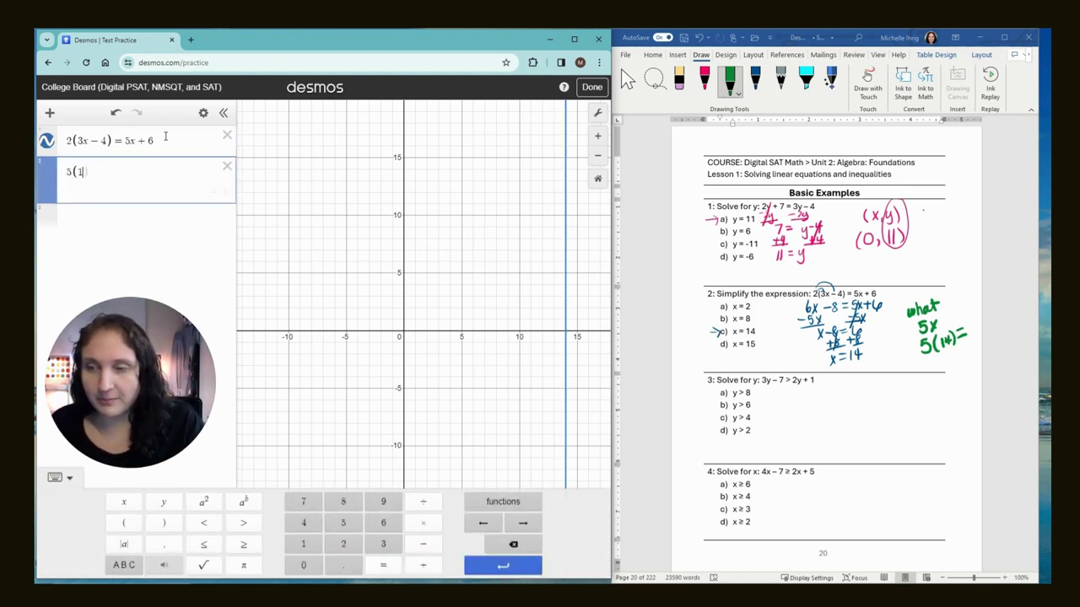
{"action": "type", "text": "4)"}
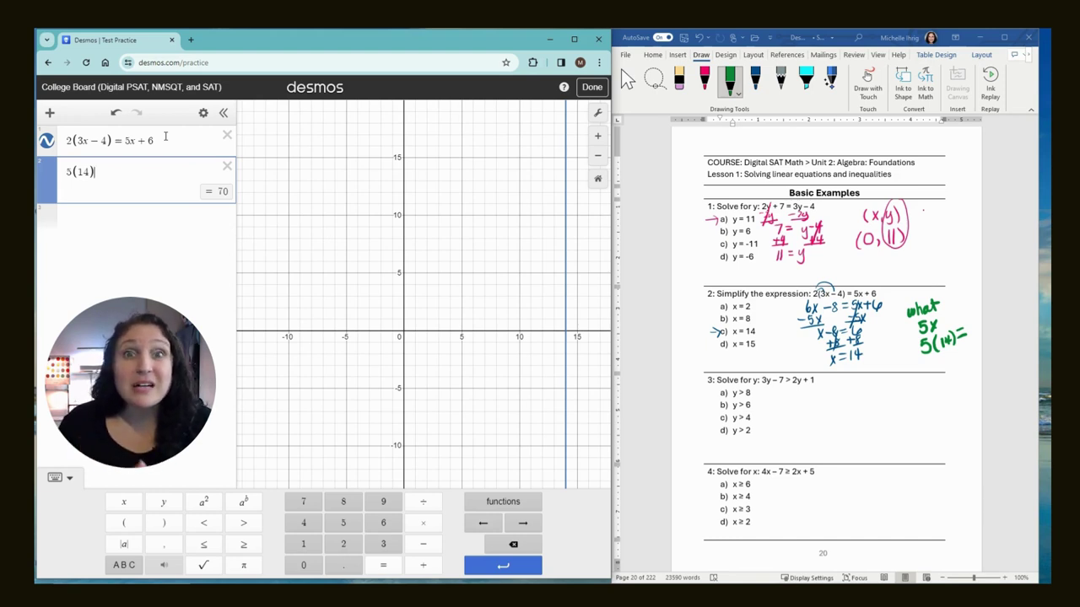
Delete the 5(14) and equation rows, then enter the inequality 3y-7>2y+5
{"action": "left_click", "coordinate": [227, 166]}
{"action": "left_click", "coordinate": [227, 134]}
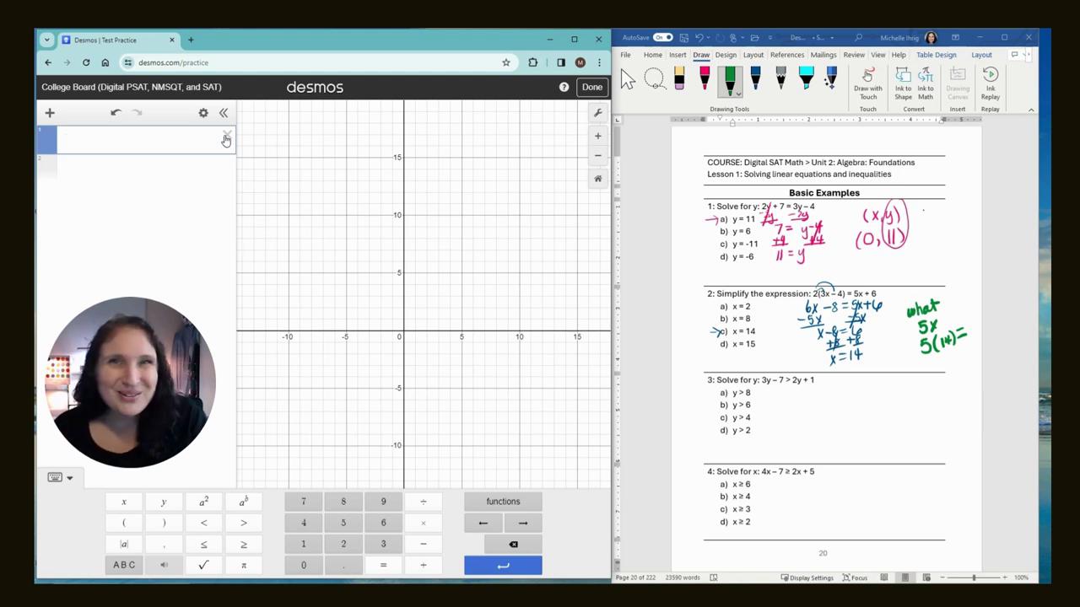
{"action": "type", "text": "3y-"}
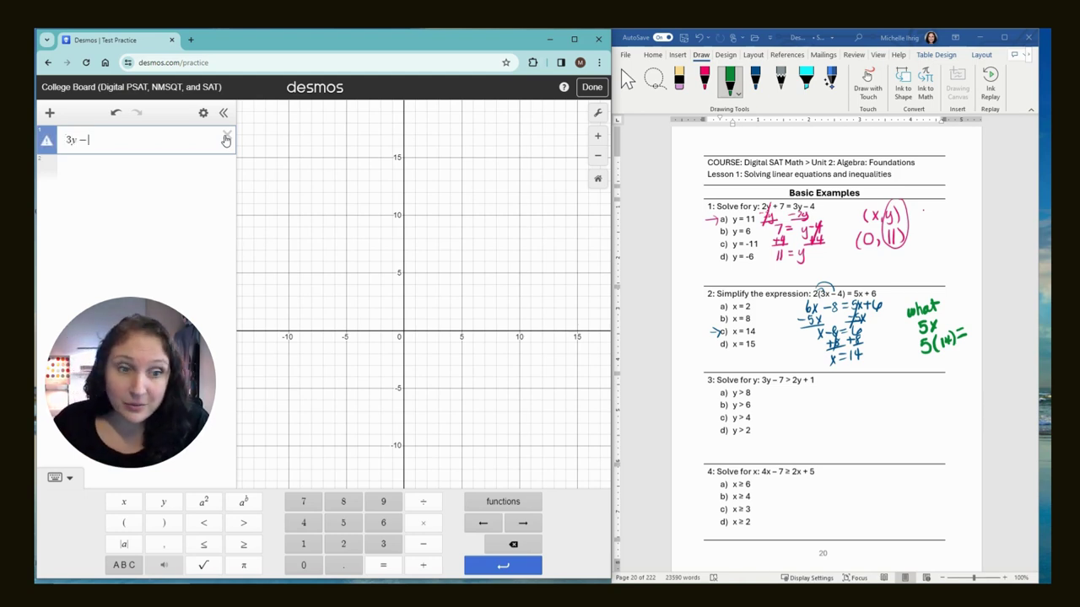
{"action": "type", "text": "7"}
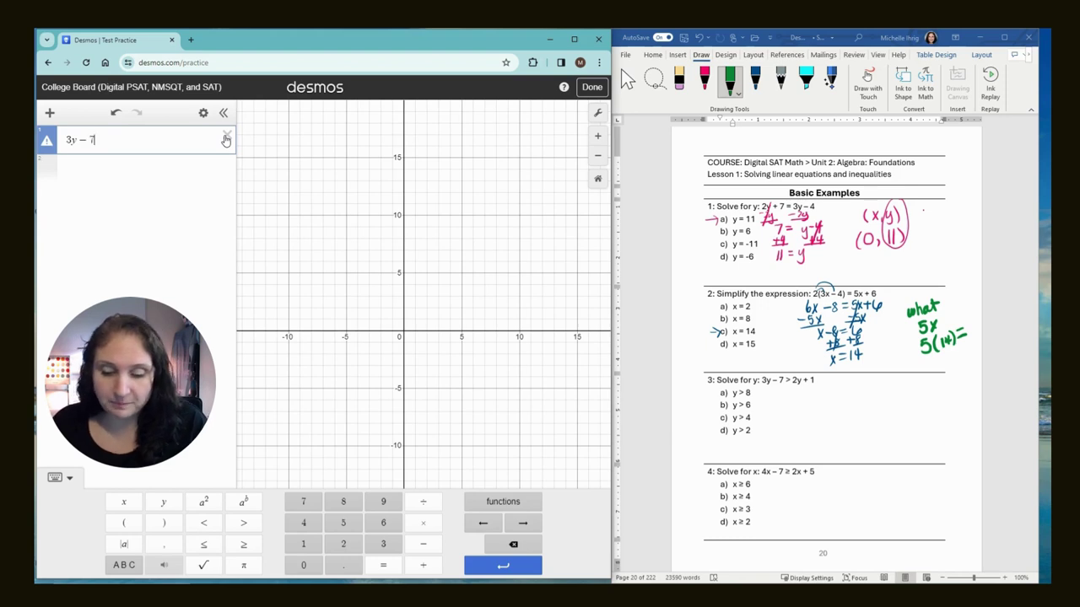
{"action": "type", "text": ">2y"}
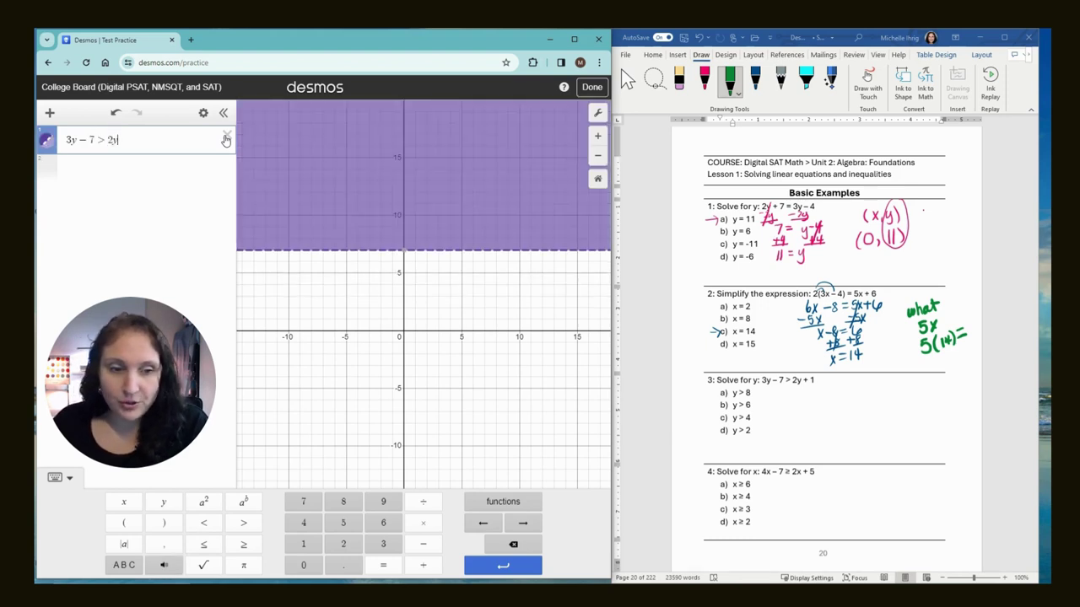
{"action": "type", "text": "+5"}
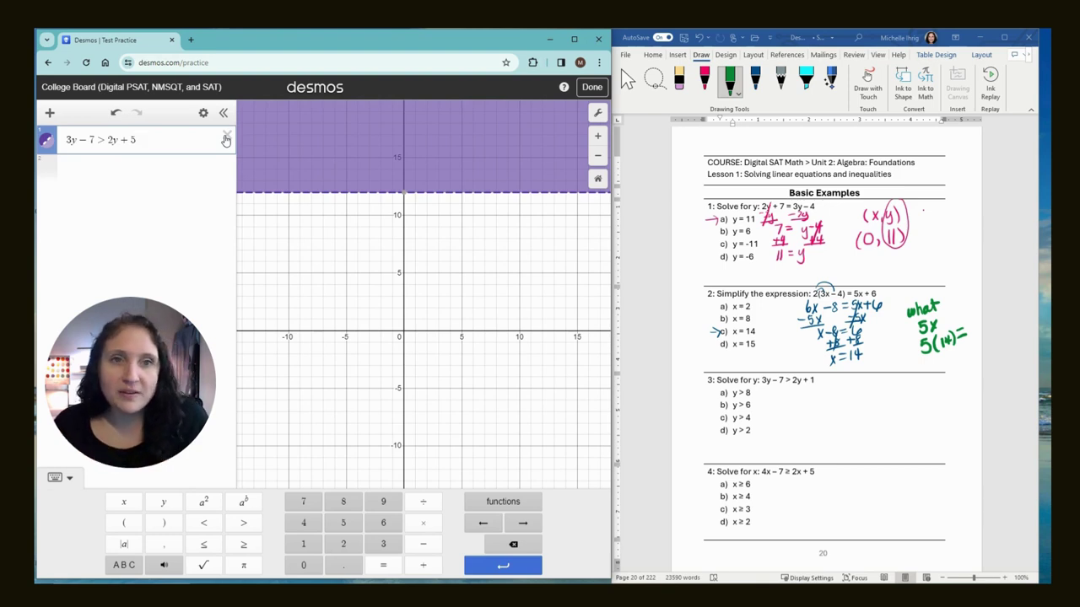
In red ink, note x > 0 as 'x bigger 0' and x ≥ 0 as 'x bigger = 0', plus a solid arrow
{"action": "left_click", "coordinate": [226, 140]}
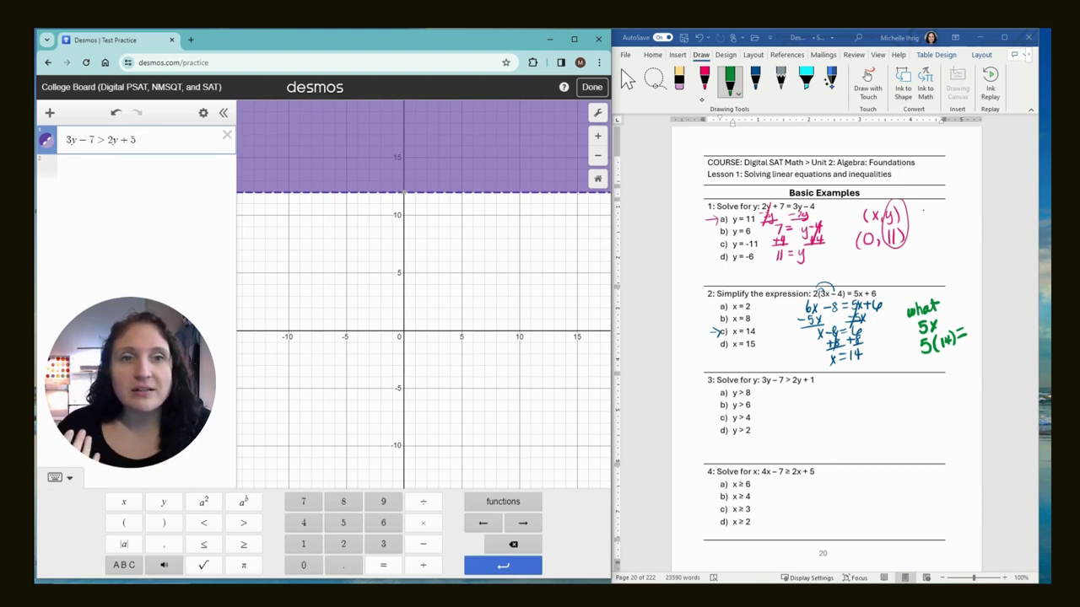
{"action": "left_click", "coordinate": [704, 80]}
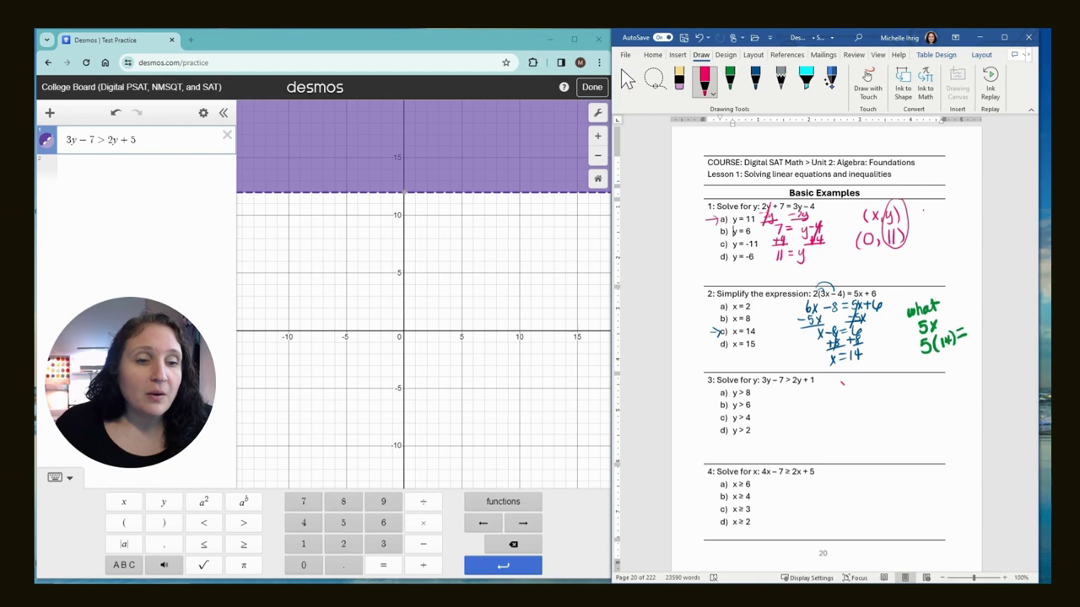
{"action": "mouse_move", "coordinate": [841, 383]}
{"action": "left_mouse_down"}
{"action": "mouse_move", "coordinate": [843, 396]}
{"action": "mouse_move", "coordinate": [828, 392]}
{"action": "mouse_move", "coordinate": [894, 393]}
{"action": "left_mouse_up"}
{"action": "mouse_move", "coordinate": [894, 380]}
{"action": "left_mouse_down"}
{"action": "mouse_move", "coordinate": [886, 393]}
{"action": "mouse_move", "coordinate": [928, 388]}
{"action": "left_mouse_up"}
{"action": "mouse_move", "coordinate": [928, 383]}
{"action": "left_mouse_down"}
{"action": "mouse_move", "coordinate": [944, 379]}
{"action": "mouse_move", "coordinate": [939, 390]}
{"action": "left_mouse_up"}
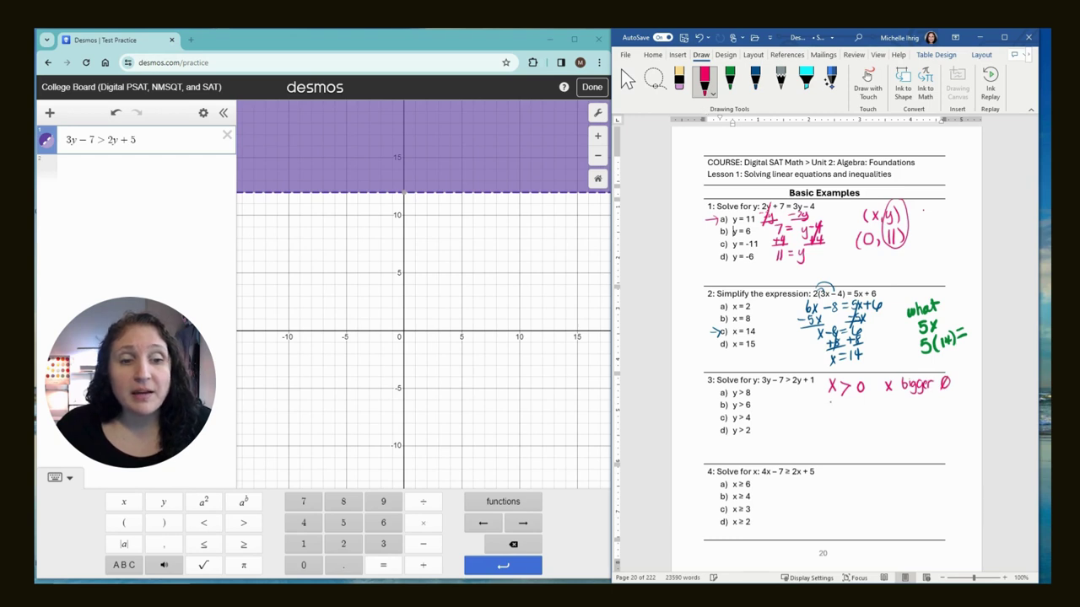
{"action": "left_click_drag", "start_coordinate": [829, 403], "coordinate": [837, 412]}
{"action": "mouse_move", "coordinate": [838, 402]}
{"action": "left_mouse_down"}
{"action": "mouse_move", "coordinate": [829, 413]}
{"action": "mouse_move", "coordinate": [860, 412]}
{"action": "mouse_move", "coordinate": [862, 401]}
{"action": "mouse_move", "coordinate": [914, 407]}
{"action": "mouse_move", "coordinate": [909, 415]}
{"action": "mouse_move", "coordinate": [954, 394]}
{"action": "left_mouse_up"}
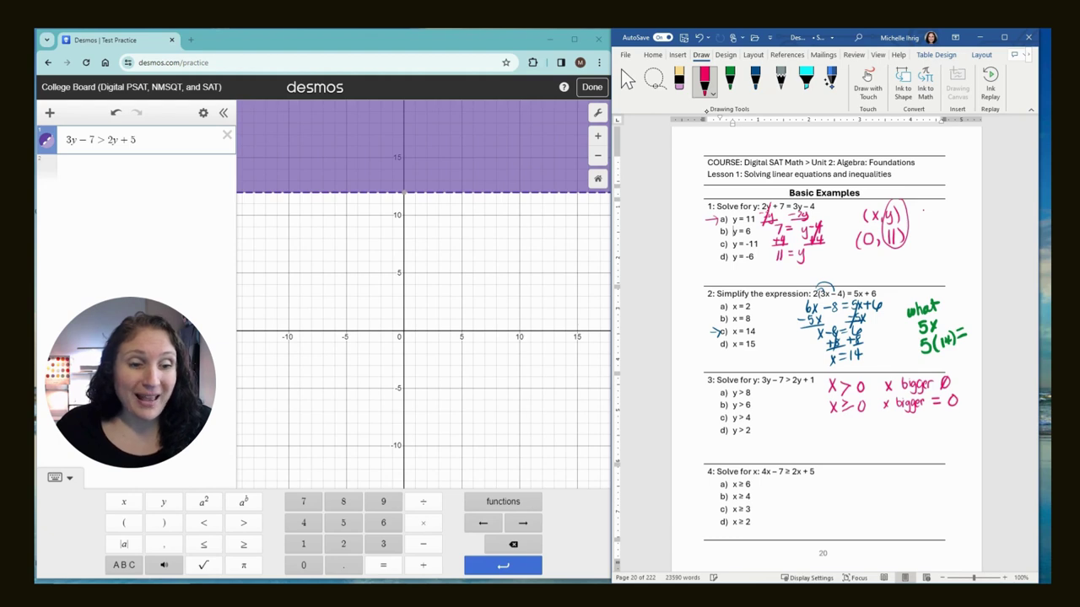
{"action": "mouse_move", "coordinate": [797, 407]}
{"action": "left_mouse_down"}
{"action": "mouse_move", "coordinate": [823, 407]}
{"action": "mouse_move", "coordinate": [804, 411]}
{"action": "left_mouse_up"}
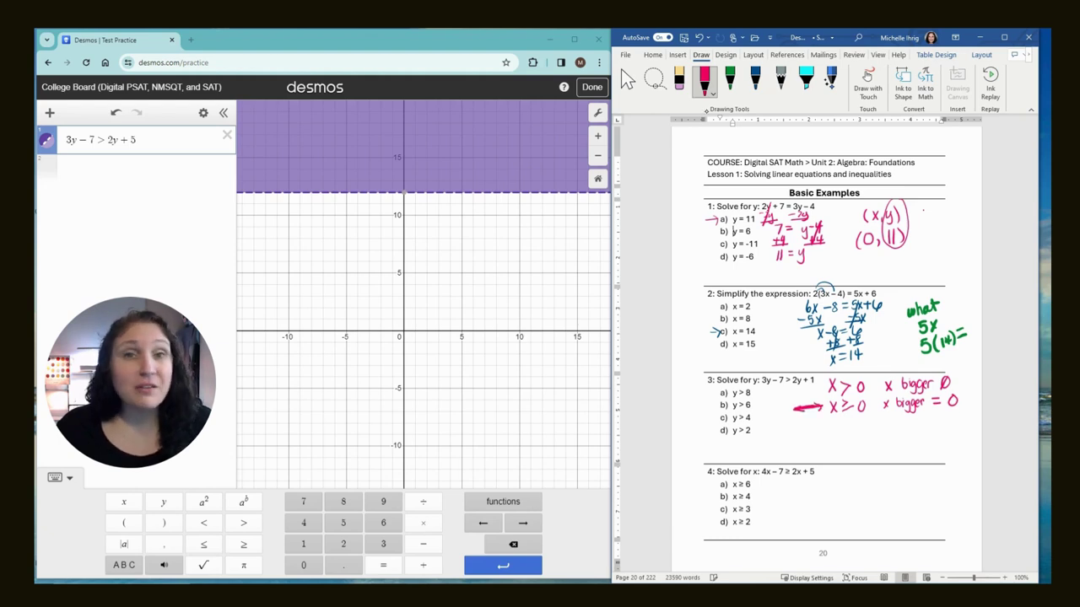
Add x < 0 'x less than 0' and x ≤ 0 below the earlier notes, with a dashed arrow and arrowhead
{"action": "left_click_drag", "start_coordinate": [795, 388], "coordinate": [786, 395]}
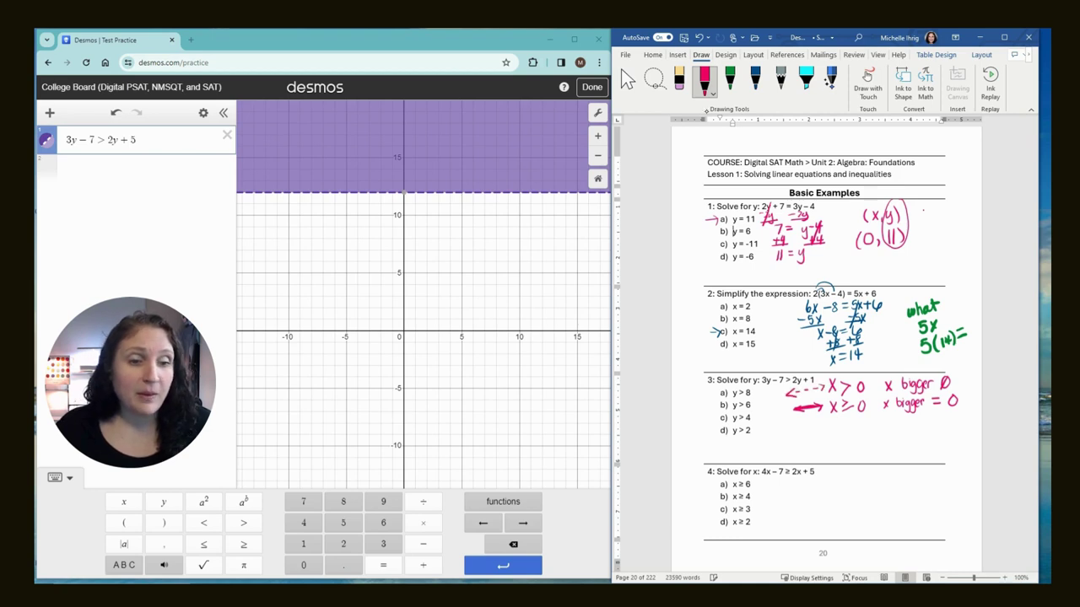
{"action": "mouse_move", "coordinate": [835, 421]}
{"action": "left_mouse_down"}
{"action": "mouse_move", "coordinate": [842, 434]}
{"action": "mouse_move", "coordinate": [832, 432]}
{"action": "left_mouse_up"}
{"action": "mouse_move", "coordinate": [853, 420]}
{"action": "left_mouse_down"}
{"action": "mouse_move", "coordinate": [854, 429]}
{"action": "mouse_move", "coordinate": [887, 426]}
{"action": "left_mouse_up"}
{"action": "mouse_move", "coordinate": [902, 414]}
{"action": "left_mouse_down"}
{"action": "mouse_move", "coordinate": [903, 424]}
{"action": "mouse_move", "coordinate": [920, 423]}
{"action": "left_mouse_up"}
{"action": "mouse_move", "coordinate": [930, 413]}
{"action": "left_mouse_down"}
{"action": "mouse_move", "coordinate": [931, 424]}
{"action": "mouse_move", "coordinate": [957, 421]}
{"action": "mouse_move", "coordinate": [939, 414]}
{"action": "left_mouse_up"}
{"action": "left_click_drag", "start_coordinate": [964, 413], "coordinate": [962, 414]}
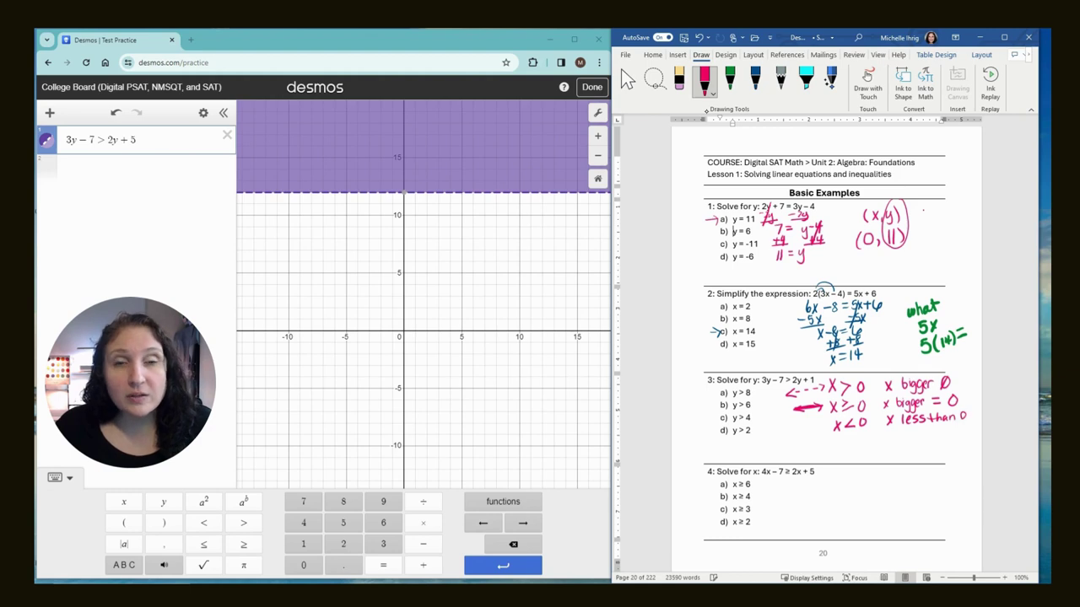
{"action": "mouse_move", "coordinate": [842, 439]}
{"action": "left_mouse_down"}
{"action": "mouse_move", "coordinate": [834, 448]}
{"action": "mouse_move", "coordinate": [847, 447]}
{"action": "mouse_move", "coordinate": [834, 452]}
{"action": "mouse_move", "coordinate": [970, 441]}
{"action": "left_mouse_up"}
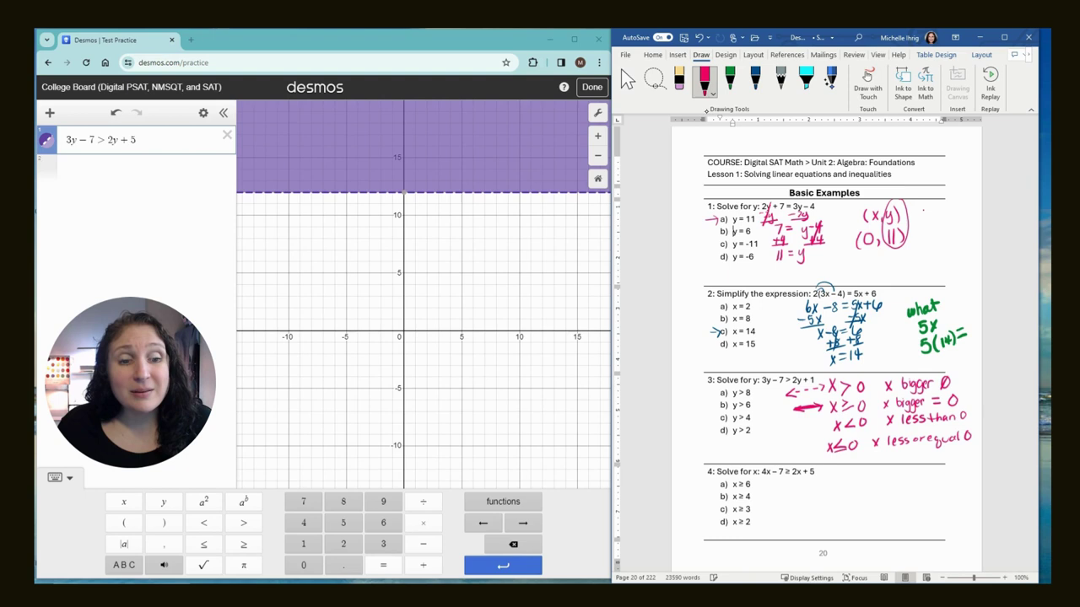
{"action": "mouse_move", "coordinate": [792, 426]}
{"action": "left_mouse_down"}
{"action": "mouse_move", "coordinate": [792, 437]}
{"action": "mouse_move", "coordinate": [831, 430]}
{"action": "mouse_move", "coordinate": [815, 448]}
{"action": "mouse_move", "coordinate": [791, 448]}
{"action": "mouse_move", "coordinate": [799, 457]}
{"action": "left_mouse_up"}
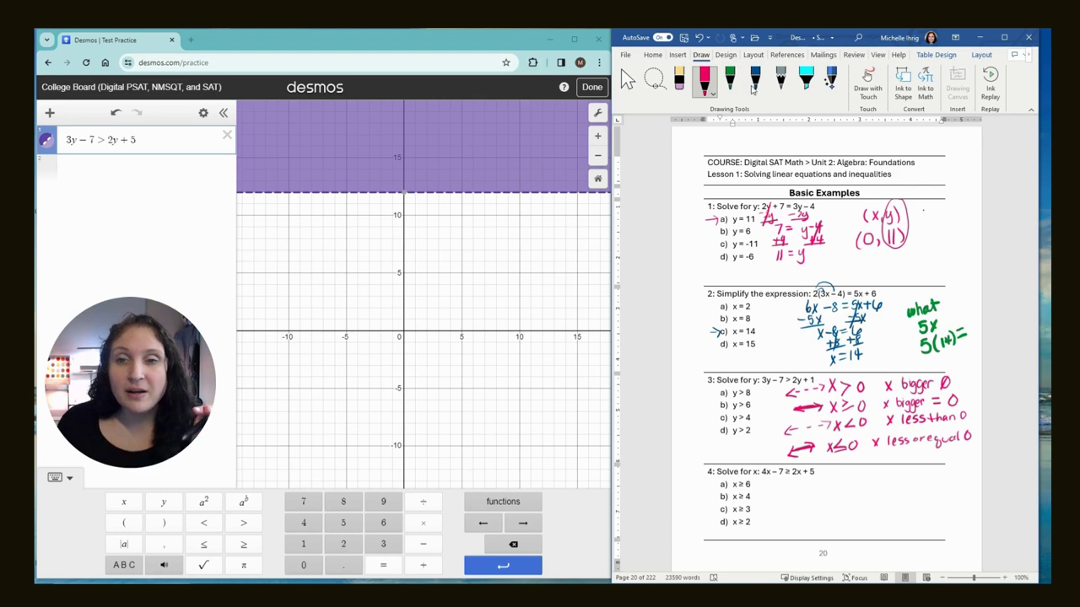
Change the inequality's right side from 2y + 5 to 2y + 1 and label the new boundary point (0, 8)
{"action": "left_click", "coordinate": [404, 193]}
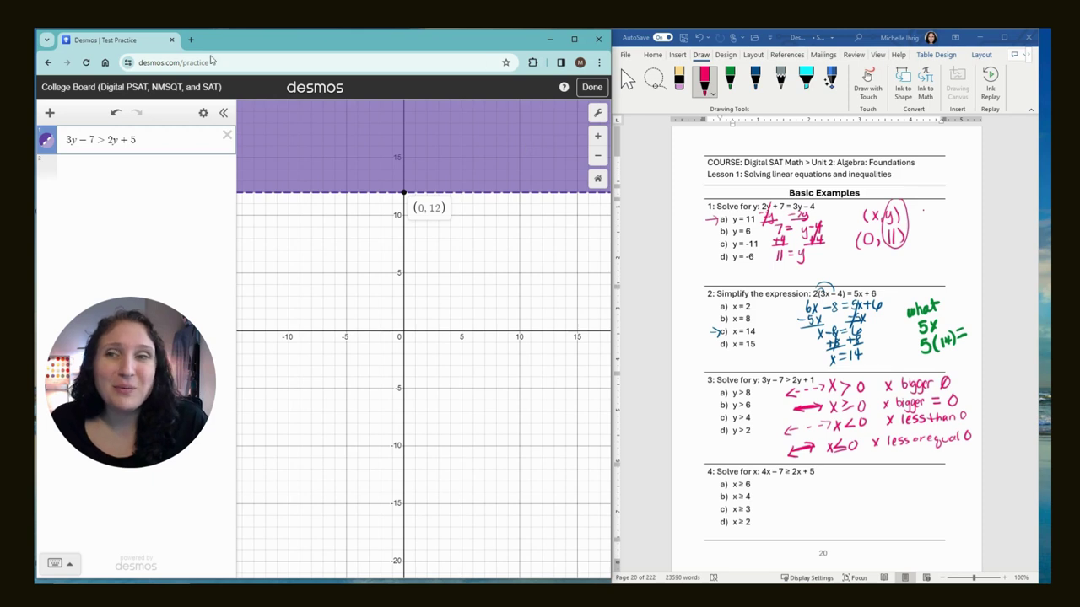
{"action": "left_click", "coordinate": [148, 140]}
{"action": "key", "text": "BackSpace"}
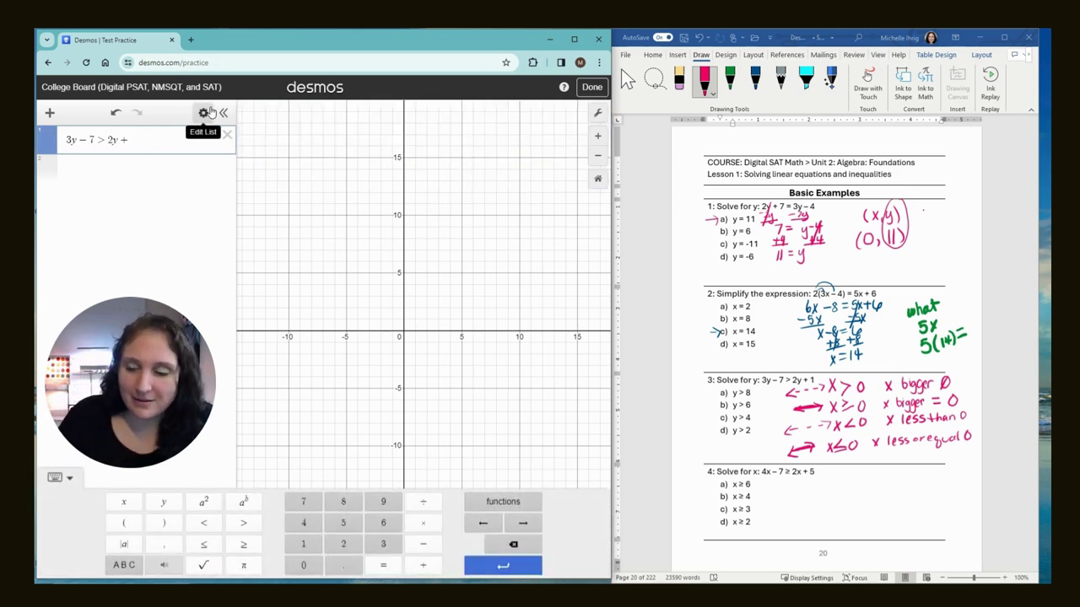
{"action": "type", "text": "1"}
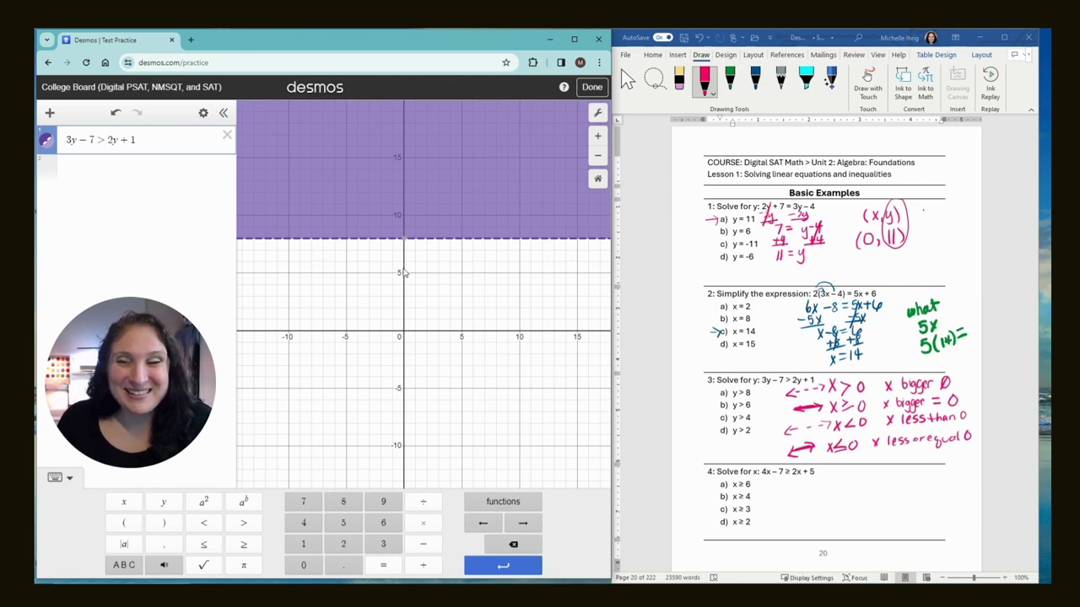
{"action": "left_click", "coordinate": [405, 241]}
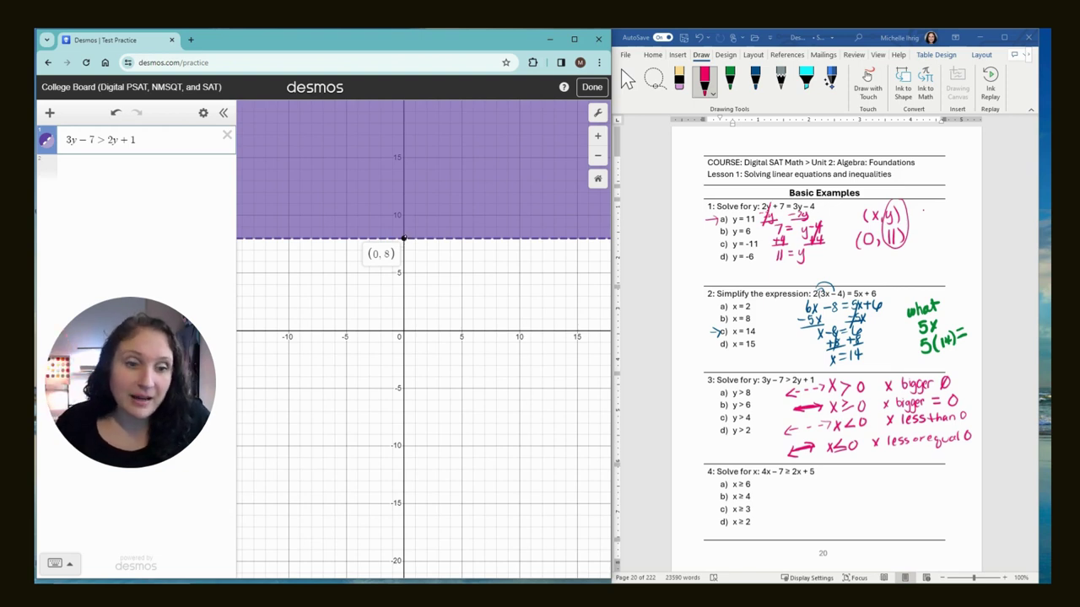
Arrow-mark answer y > 8 in the worksheet, then replace the Desmos inequality with 4x − 7 ≥ 2x + 5
{"action": "left_click_drag", "start_coordinate": [697, 391], "coordinate": [716, 391]}
{"action": "left_click_drag", "start_coordinate": [711, 386], "coordinate": [710, 395]}
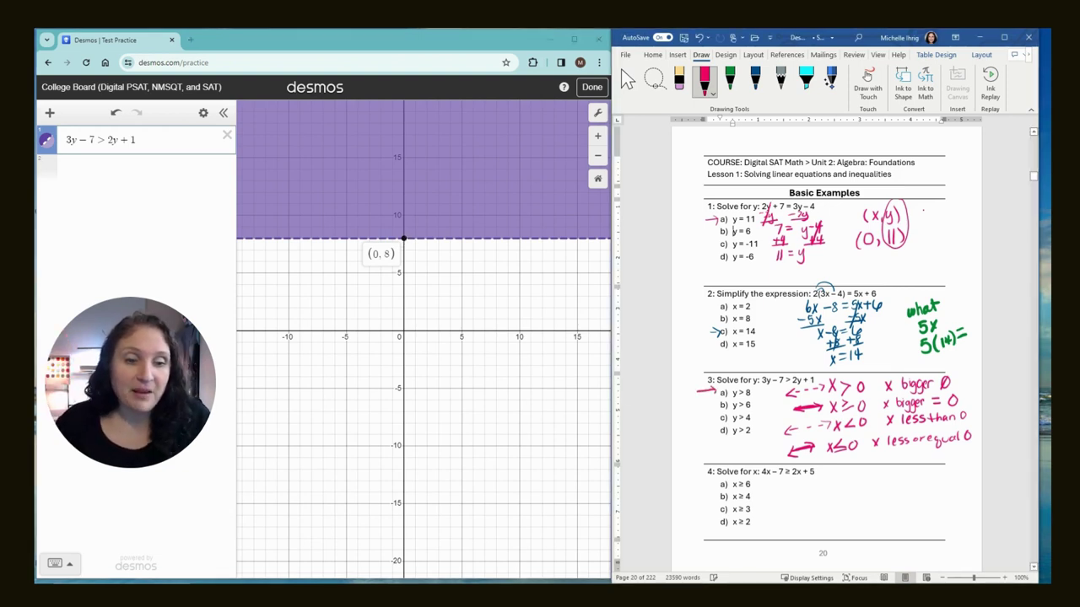
{"action": "left_click", "coordinate": [146, 140]}
{"action": "key", "text": "Left"}
{"action": "key", "text": "Left"}
{"action": "key", "text": "Left"}
{"action": "key", "text": "Left"}
{"action": "key", "text": "Left"}
{"action": "key", "text": "Left"}
{"action": "key", "text": "BackSpace"}
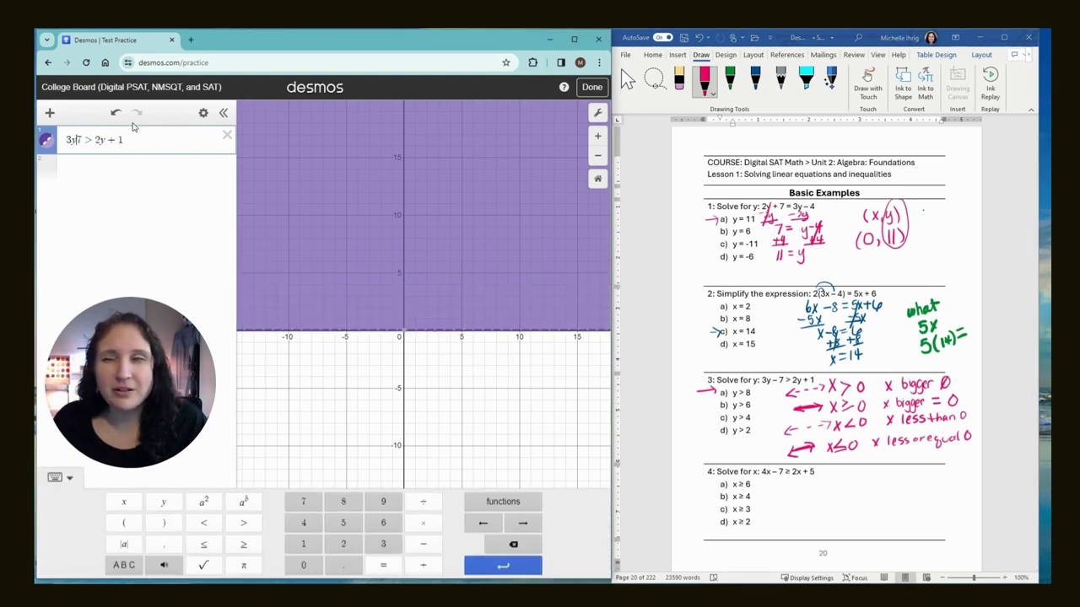
{"action": "left_click", "coordinate": [227, 135]}
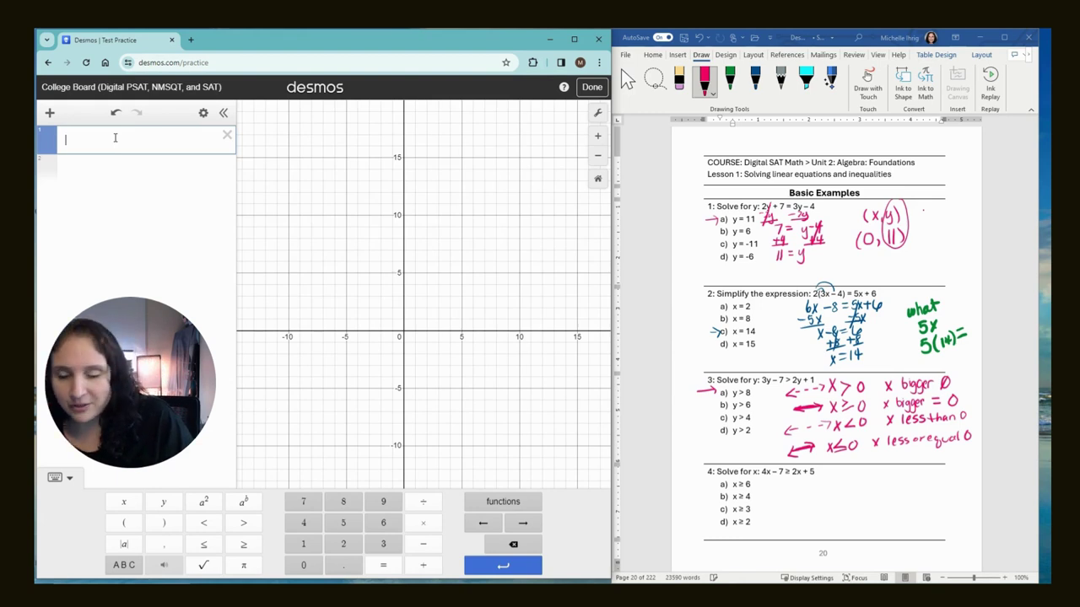
{"action": "type", "text": "4x-"}
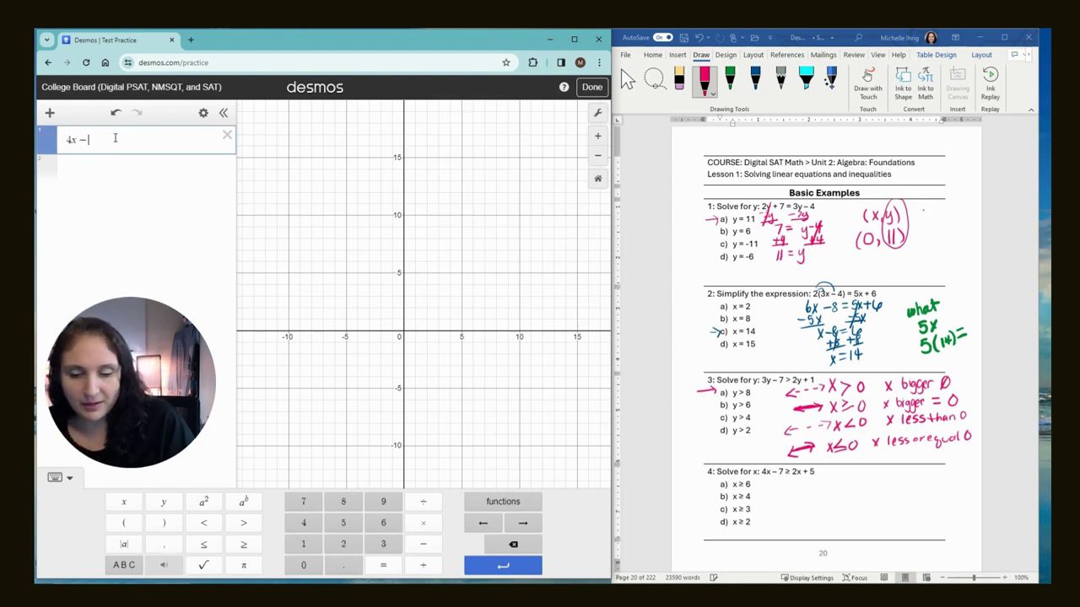
{"action": "type", "text": "7"}
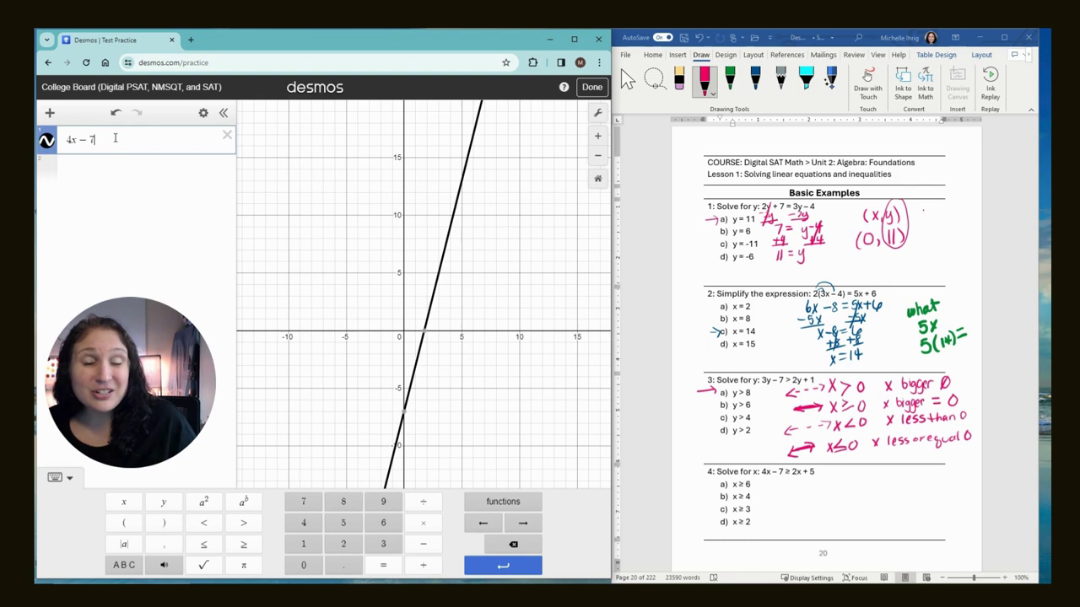
{"action": "type", "text": ">"}
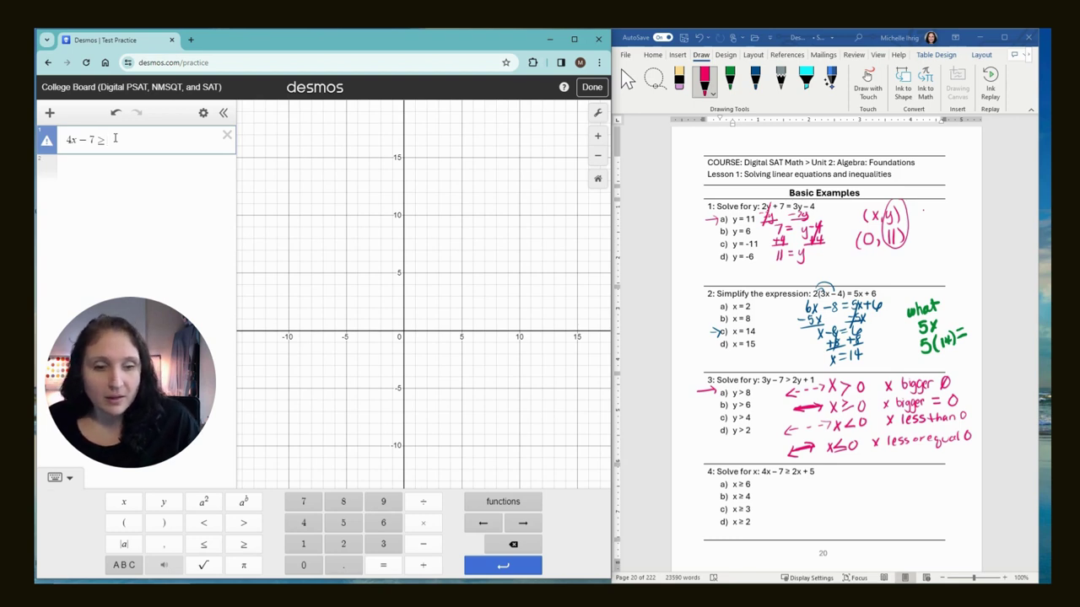
{"action": "type", "text": "=2x+5"}
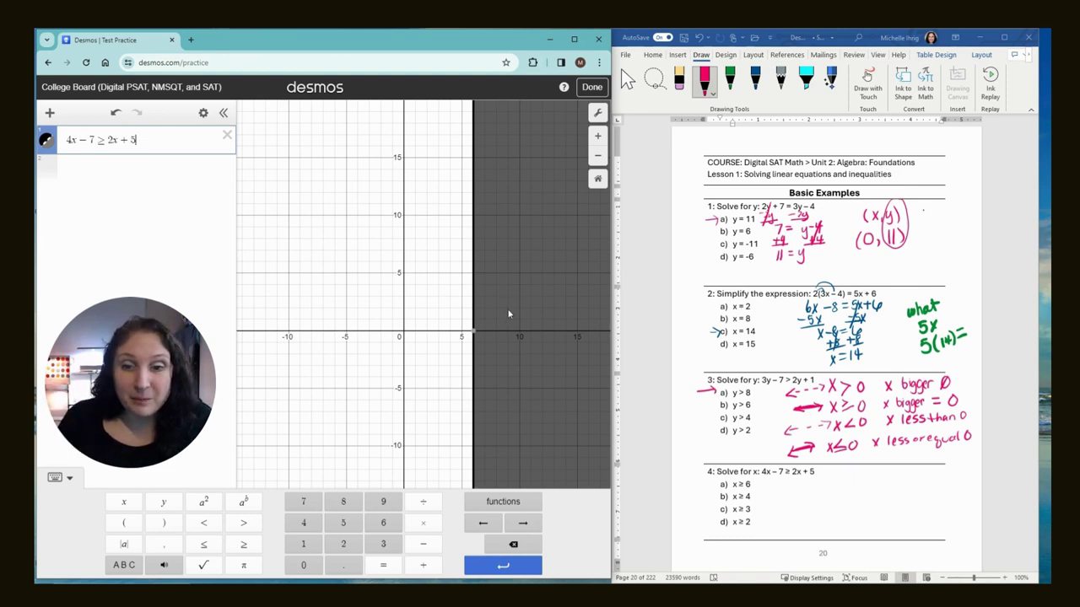
Label the boundary's x-axis crossing at (6, 0)
{"action": "left_click", "coordinate": [472, 335]}
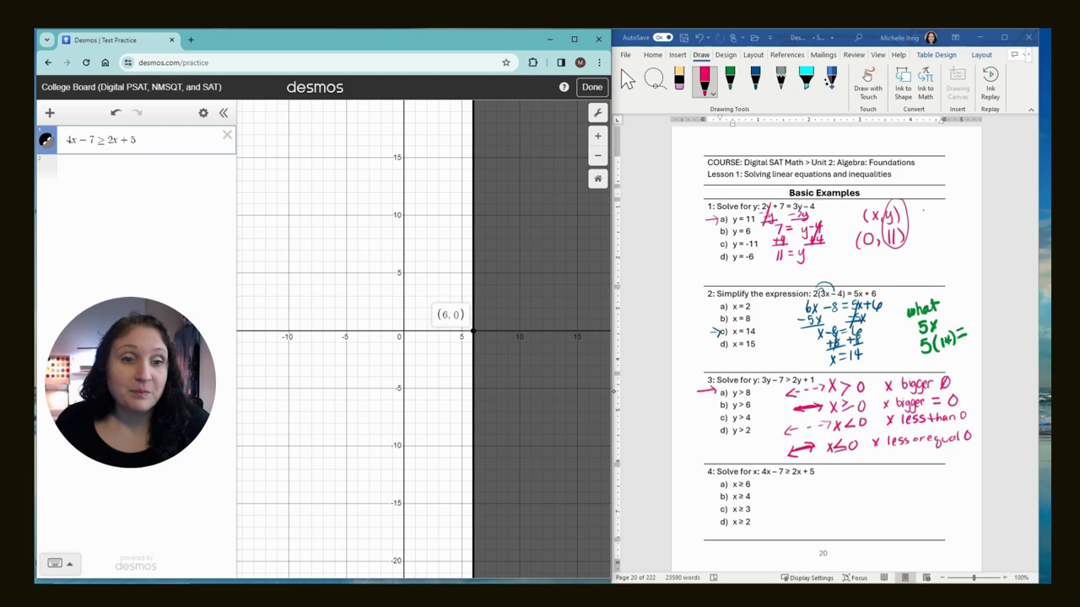
Mark problem 4's answer a) x ≥ 6 with a red ink arrow
{"action": "left_click_drag", "start_coordinate": [705, 485], "coordinate": [719, 490]}
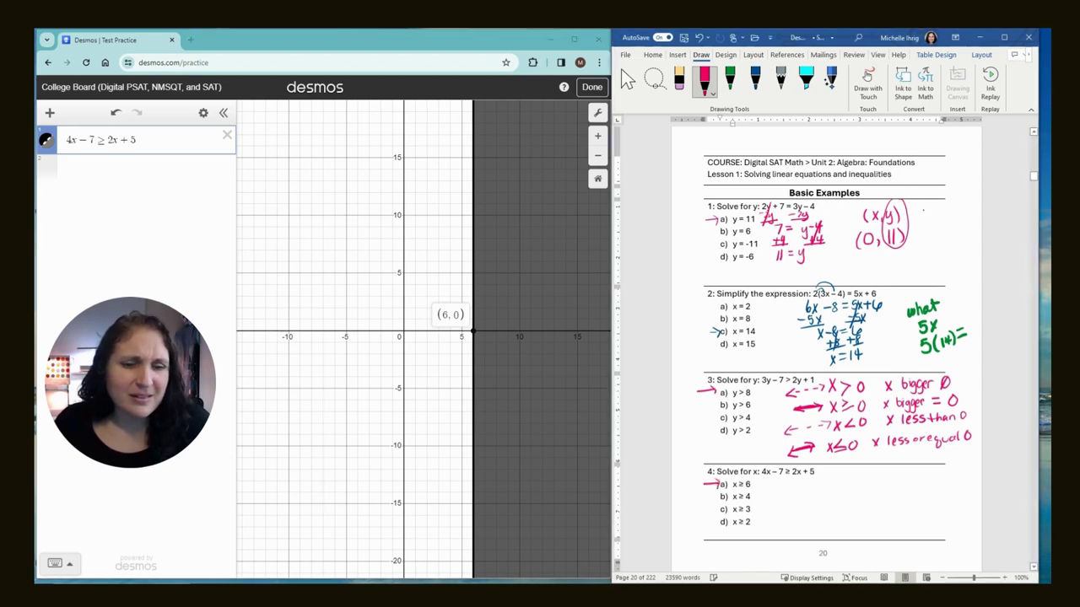